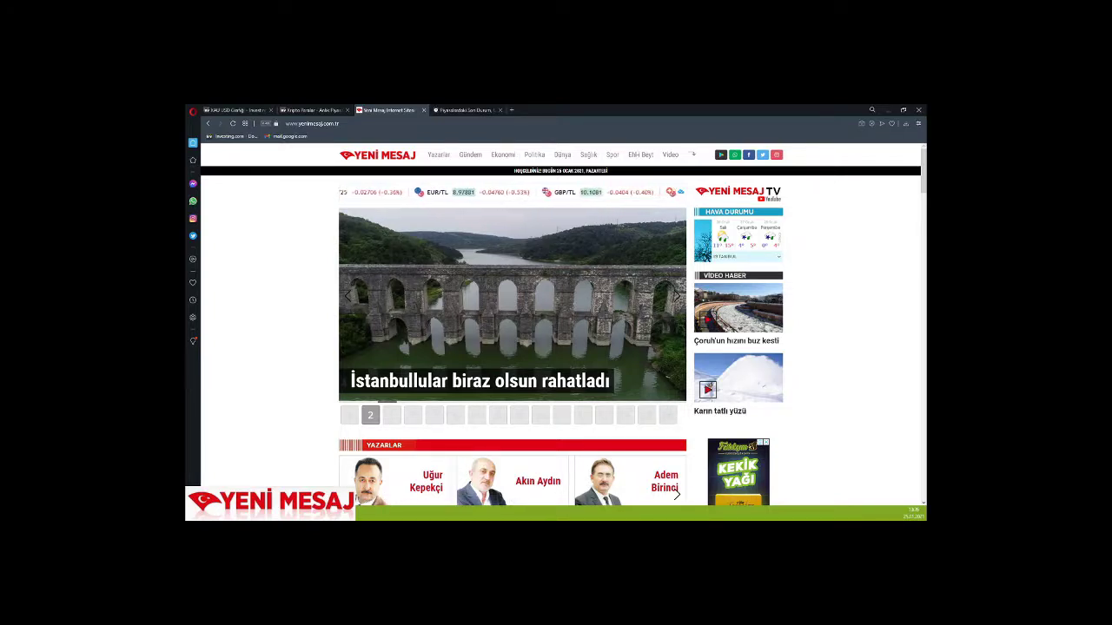
Open the article "Yeni ekonomik kriz kapıda mı? Borsalar nereye uçuyor?" from the Ekonomi section and read through it
click(503, 155)
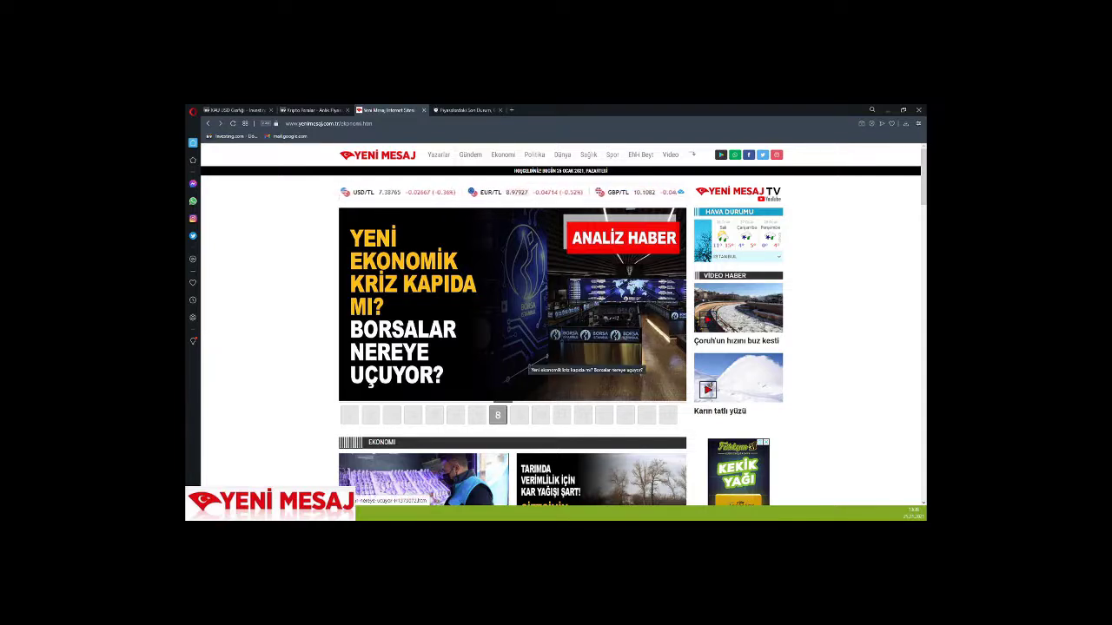
click(526, 349)
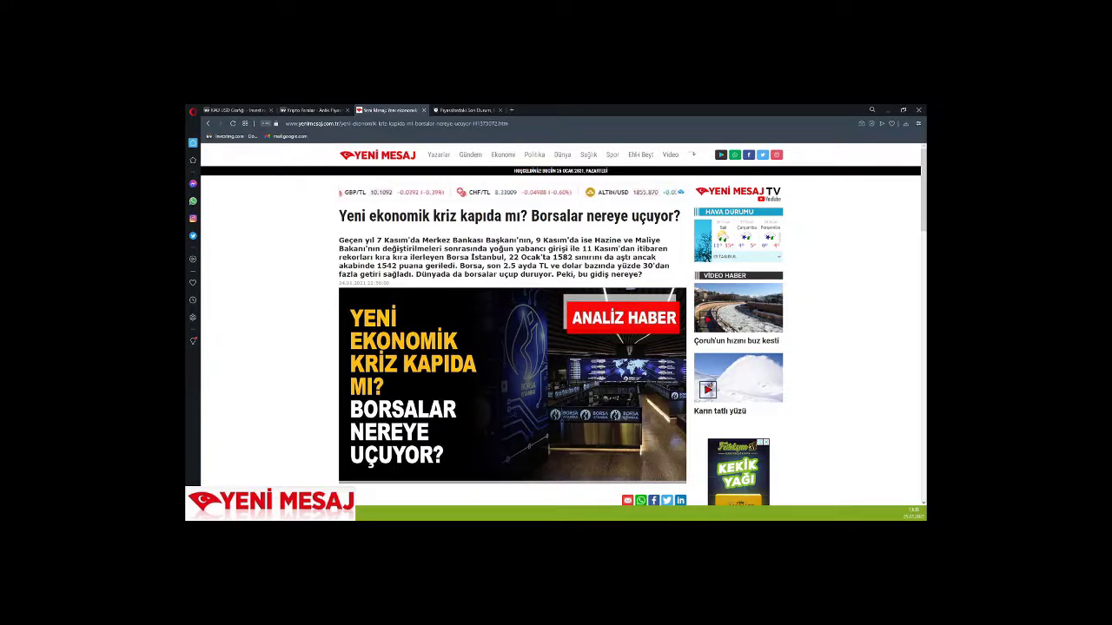
scroll(560, 326, down, 2)
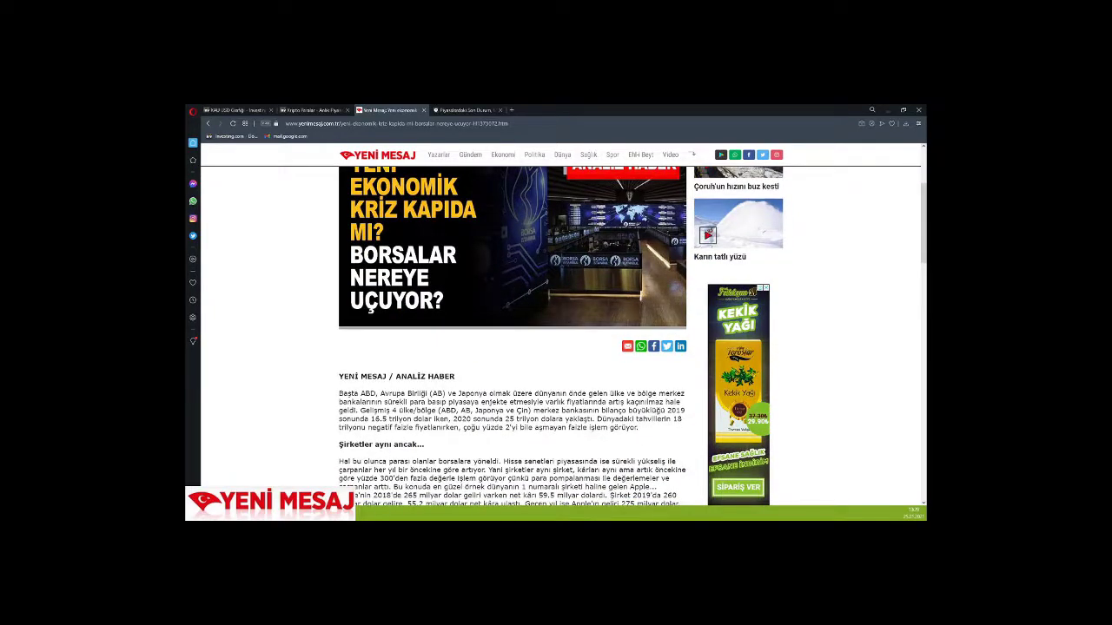
scroll(692, 154, down, 2)
scroll(693, 154, down, 2)
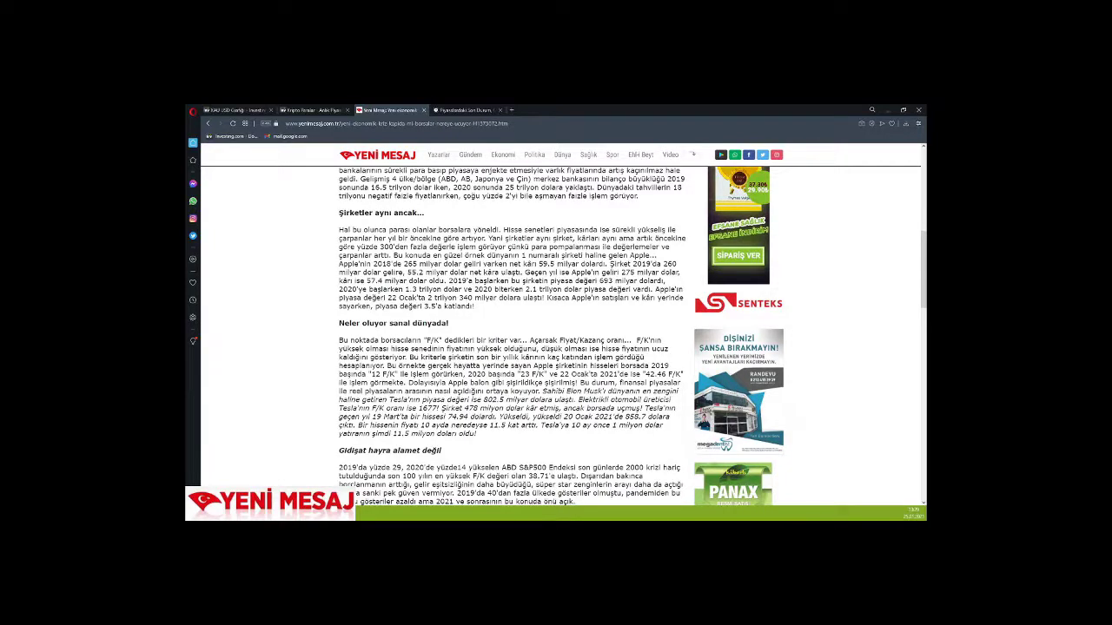
scroll(692, 154, down, 2)
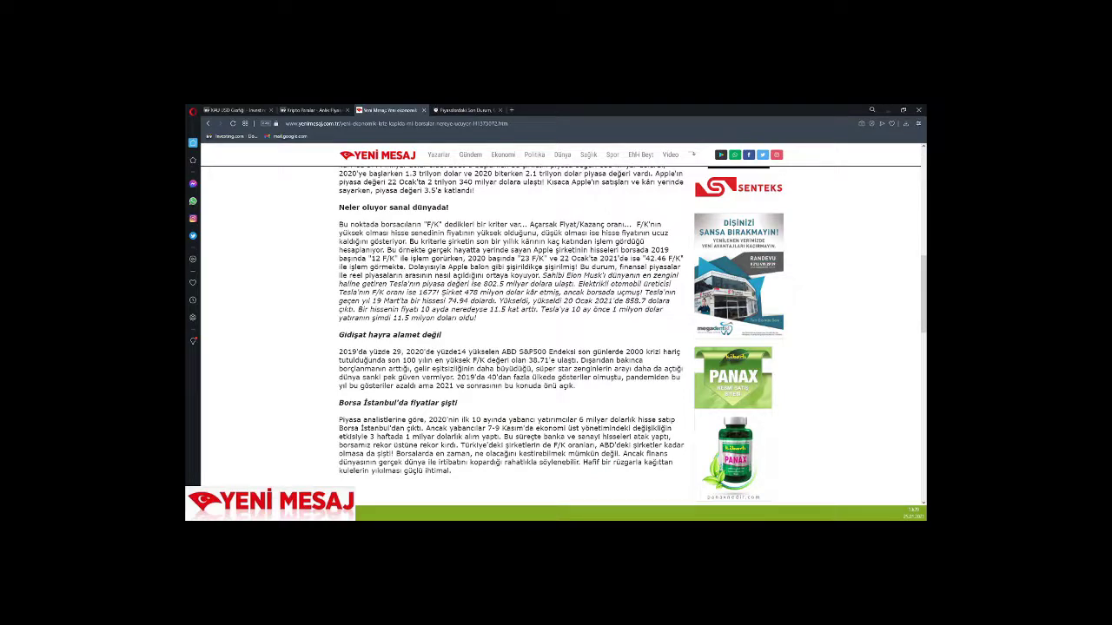
scroll(692, 154, up, 2)
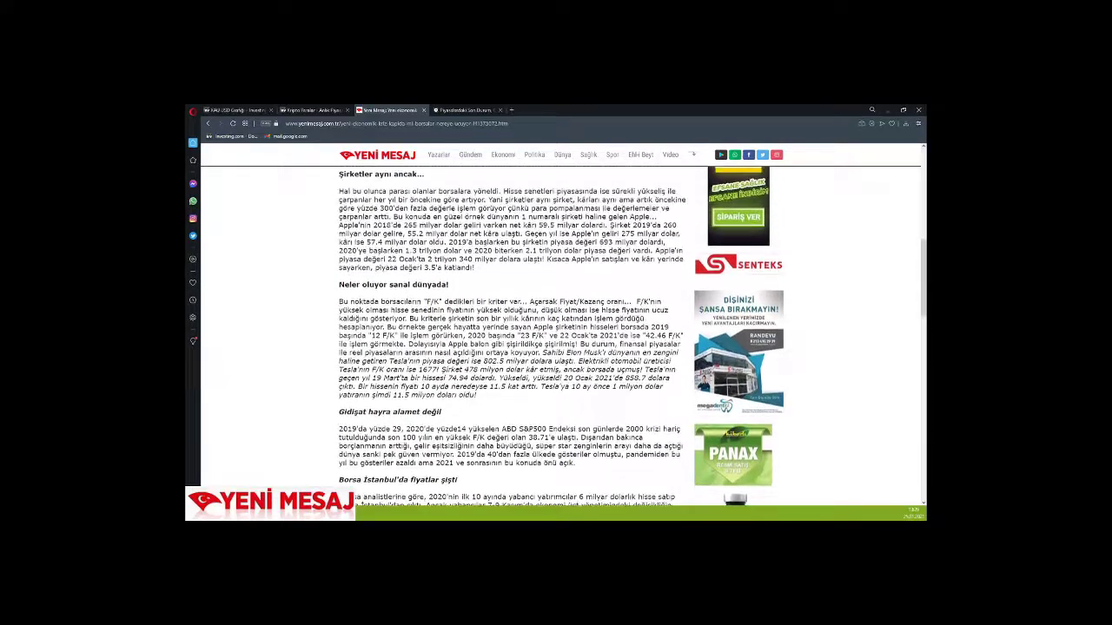
scroll(692, 154, down, 2)
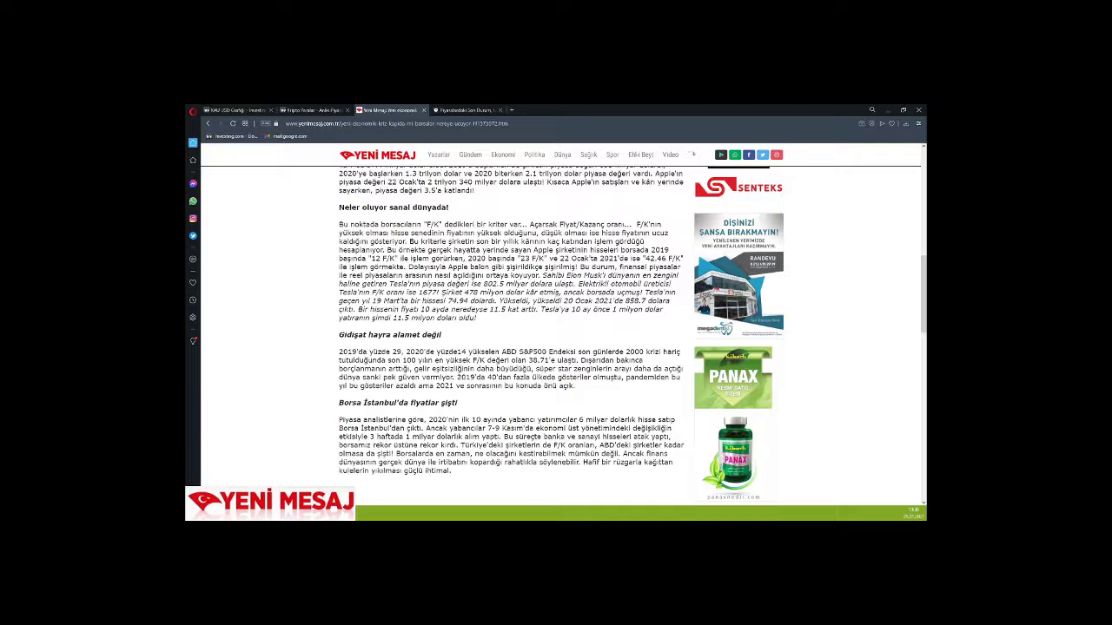
scroll(692, 154, up, 10)
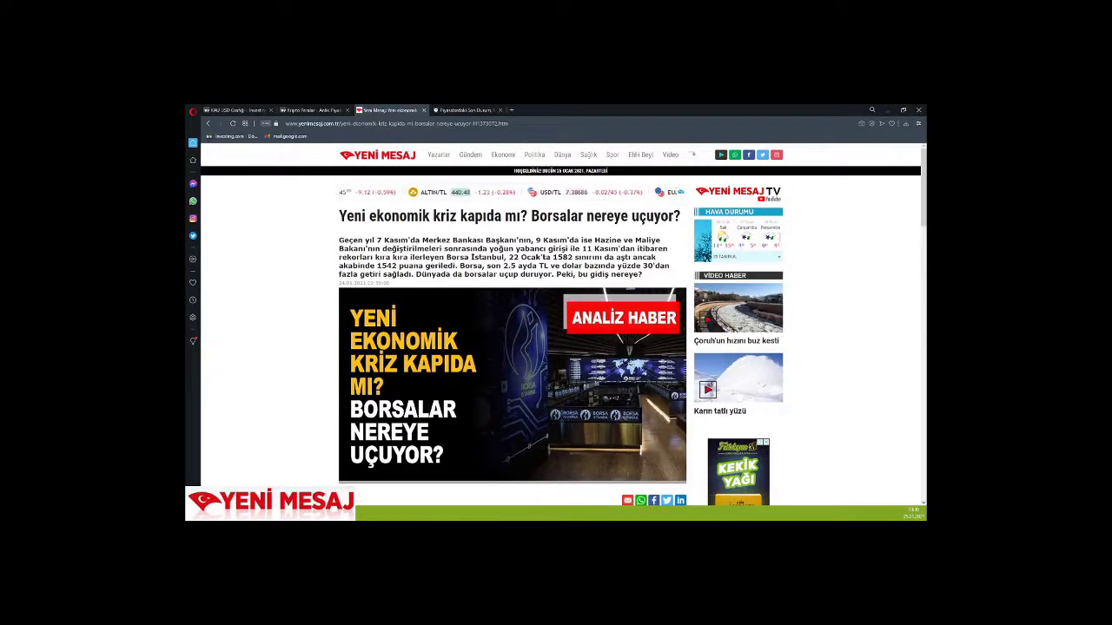
Return to the Ekonomi page, view the 14th headline slide, and switch to the Bloomberg HT markets page
key(alt+Left)
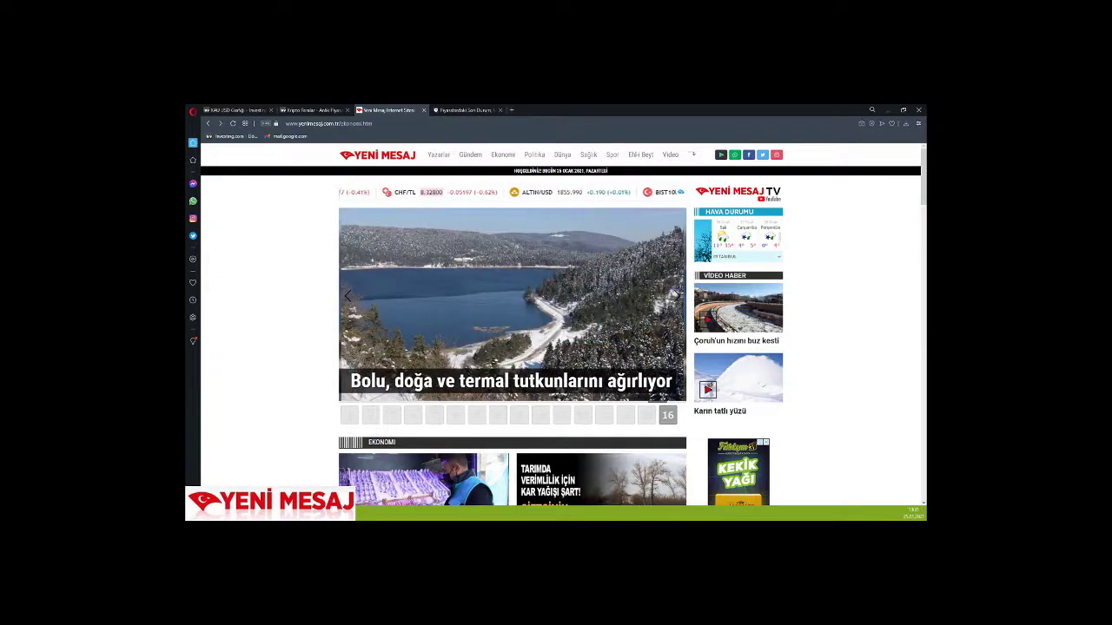
mouse_move(626, 415)
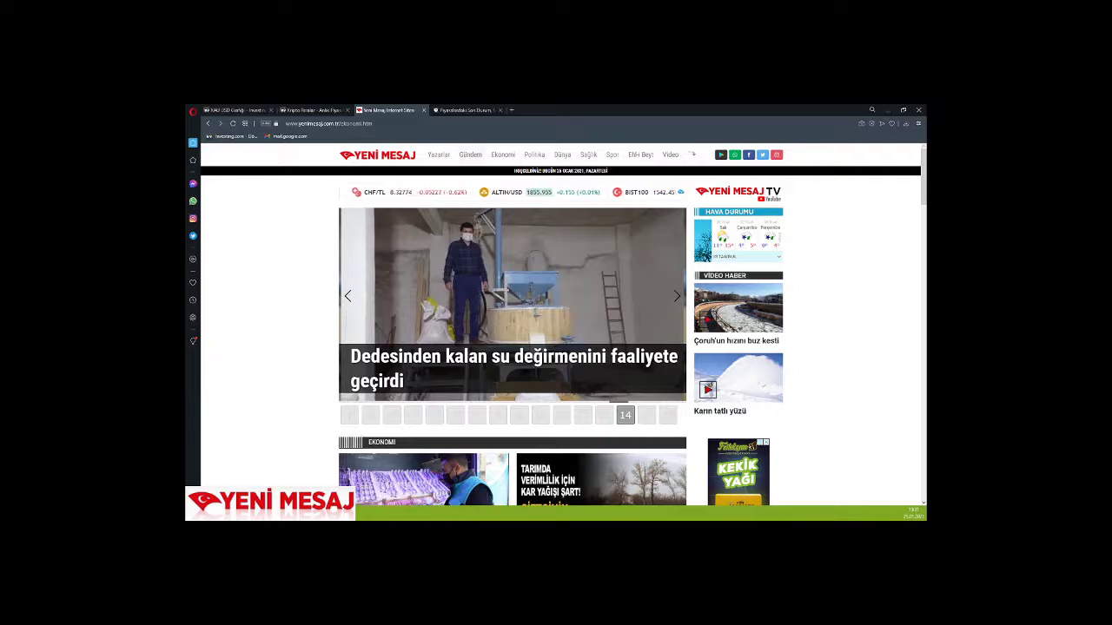
key(ctrl+Tab)
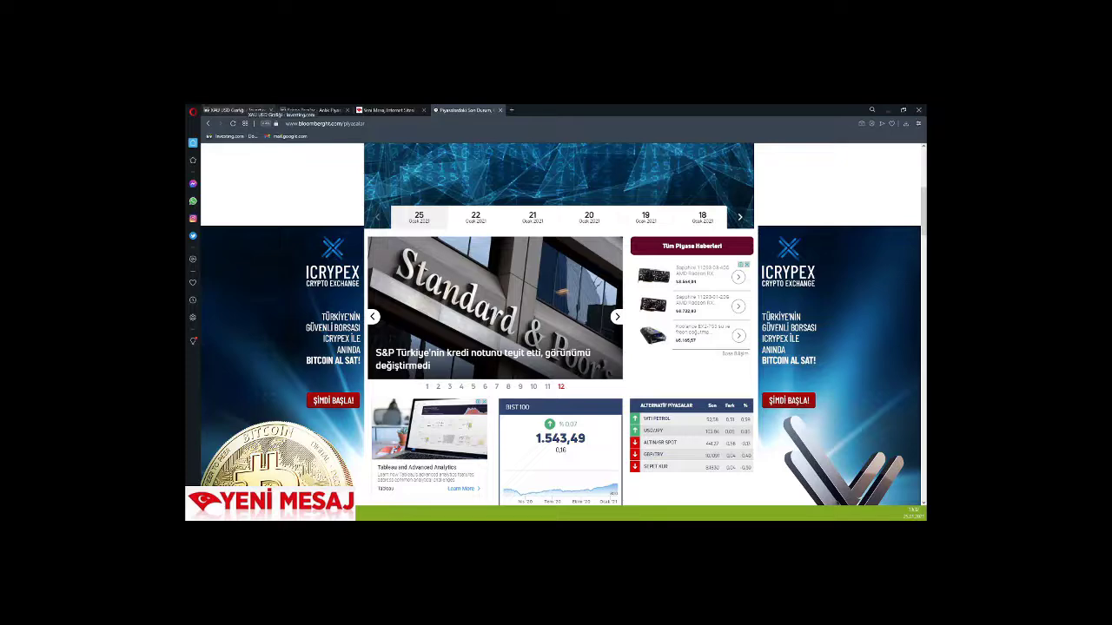
Switch to the Investing.com XAU/USD chart and hide the SuperTrend indicator and the comparison line over the candles
click(247, 111)
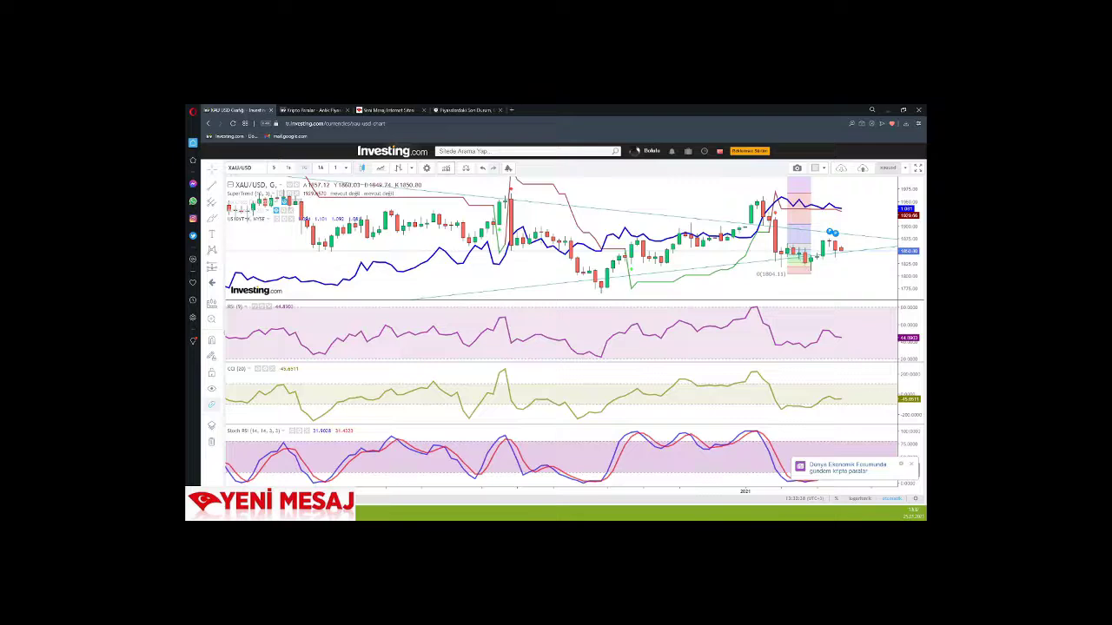
click(282, 193)
click(283, 217)
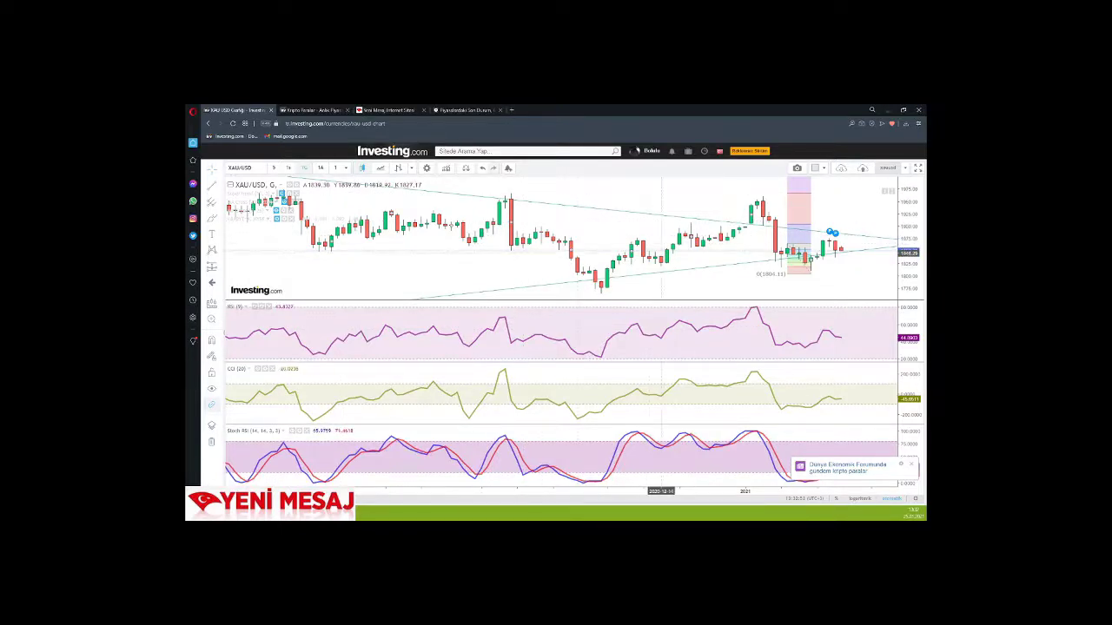
scroll(655, 260, down, 2)
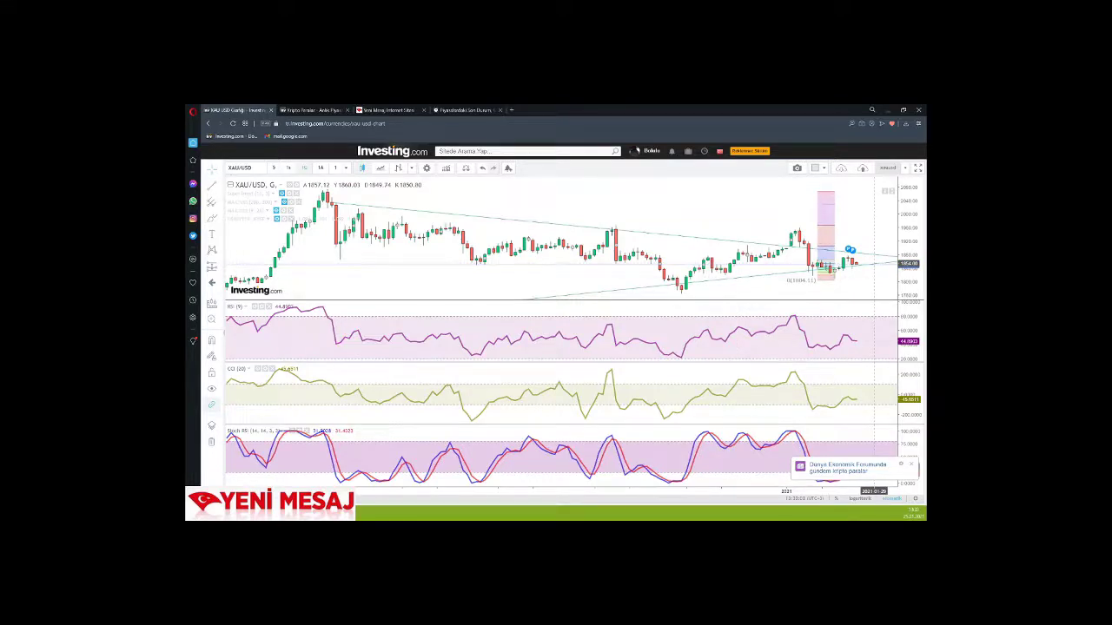
scroll(874, 262, up, 3)
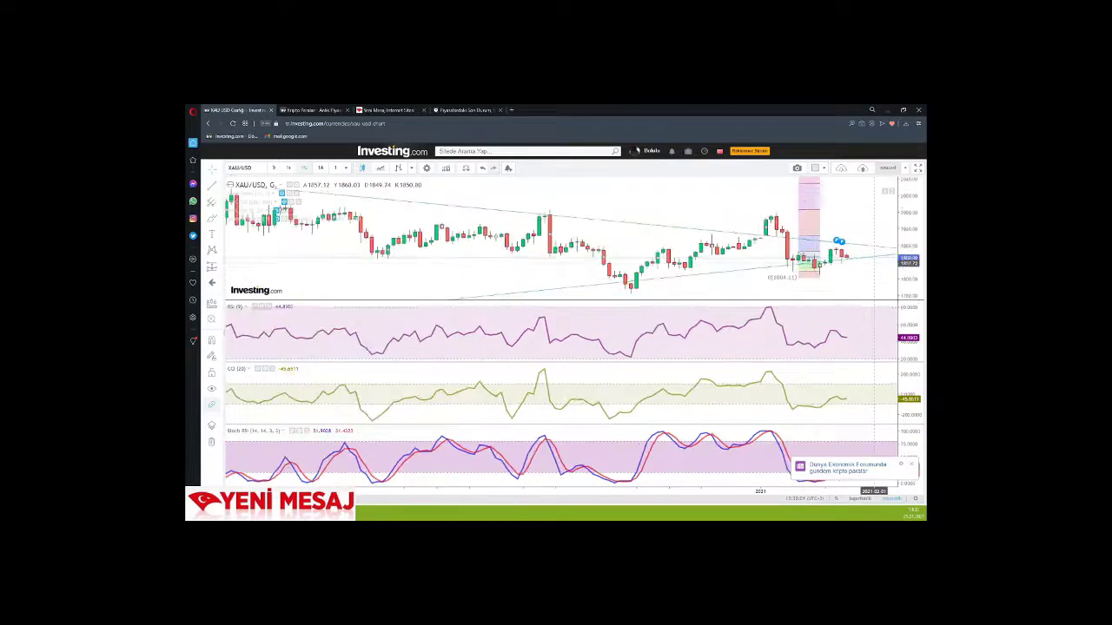
scroll(873, 263, up, 2)
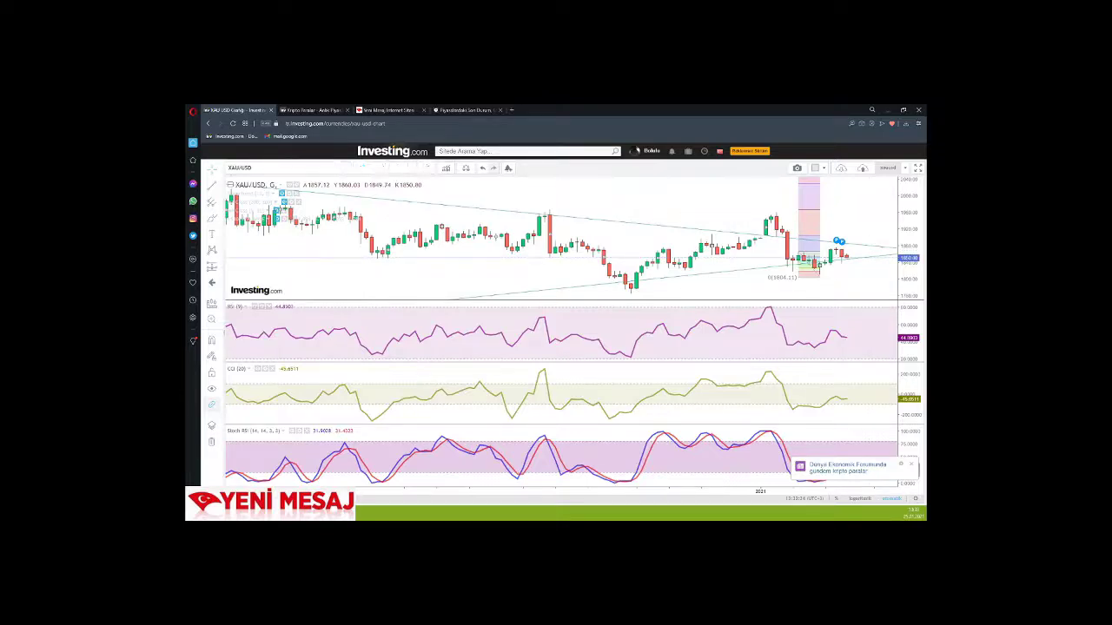
Load the XAG/USD symbol in the chart at a monthly interval and show the MA Cross indicator
text(XAGUSD)
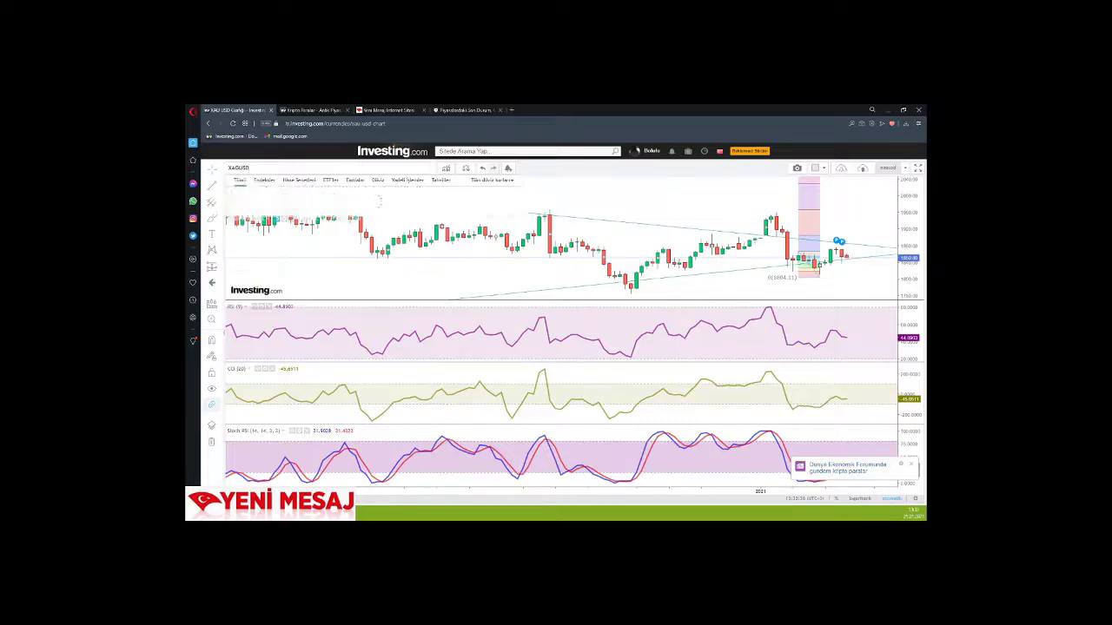
key(Return)
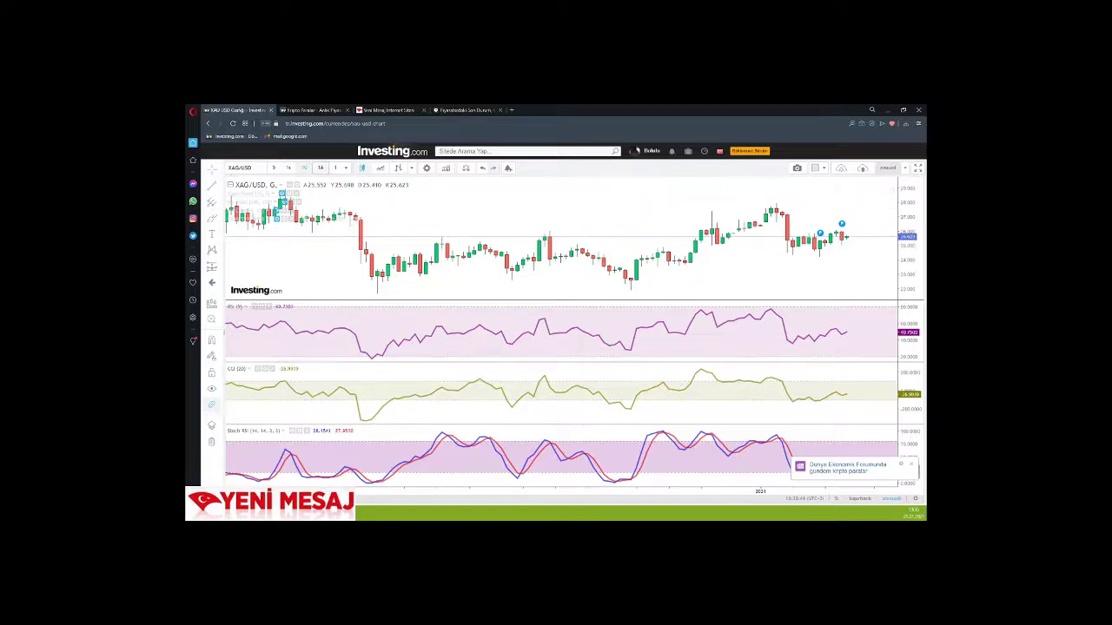
click(319, 167)
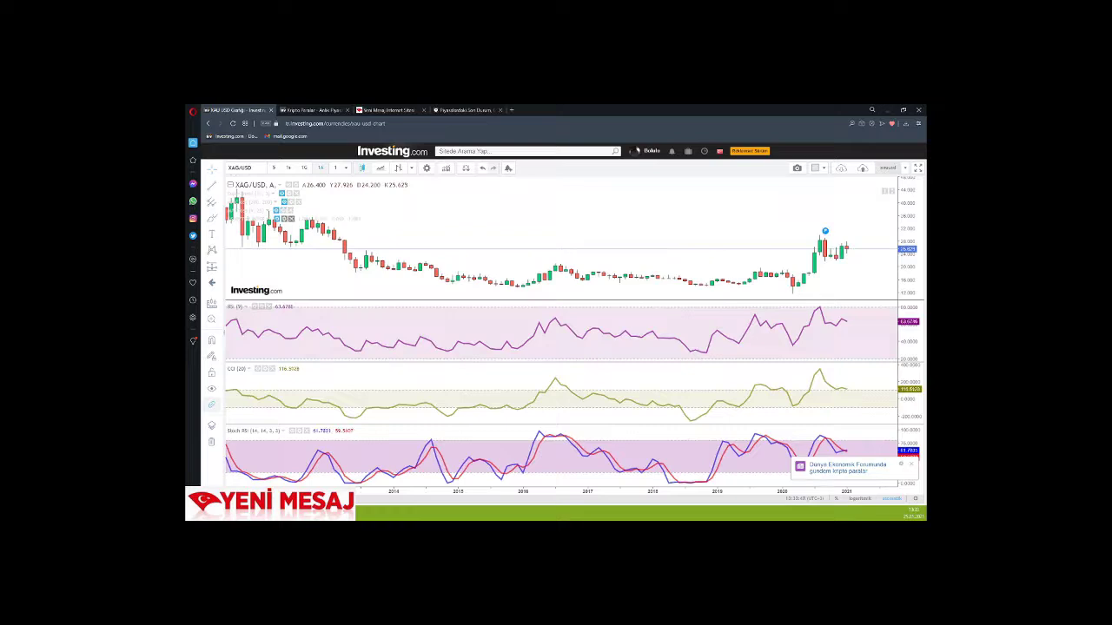
scroll(559, 220, down, 5)
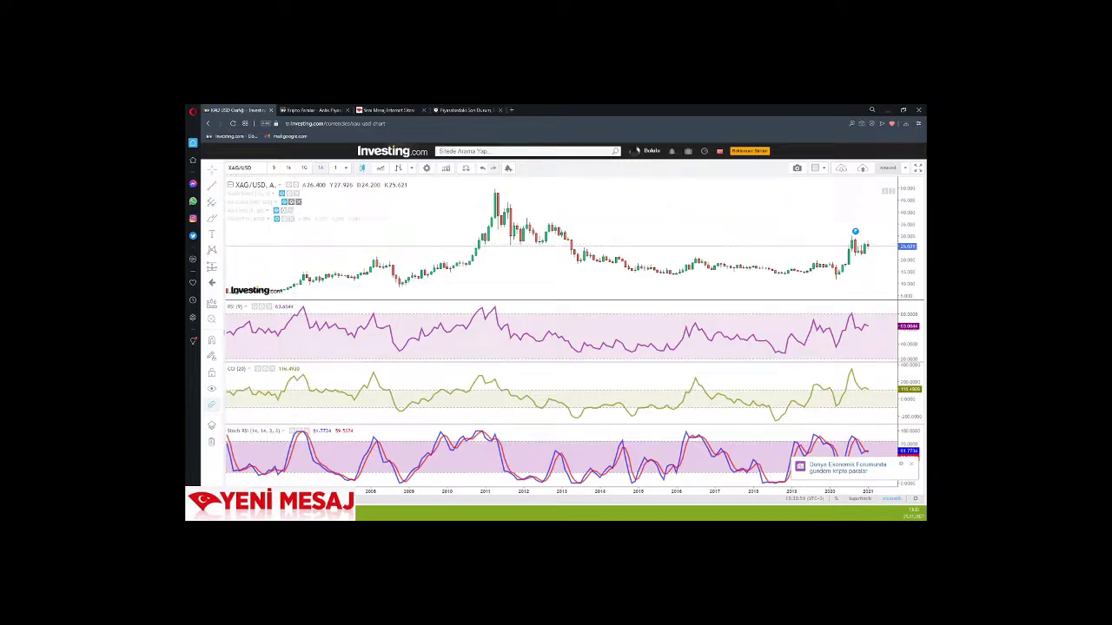
click(282, 201)
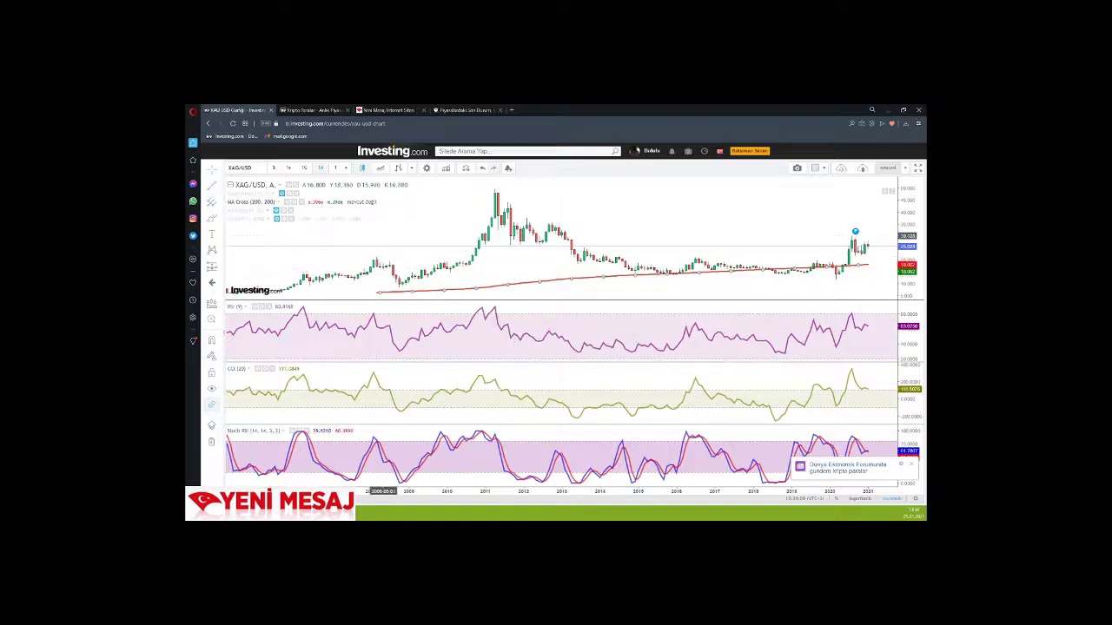
click(289, 193)
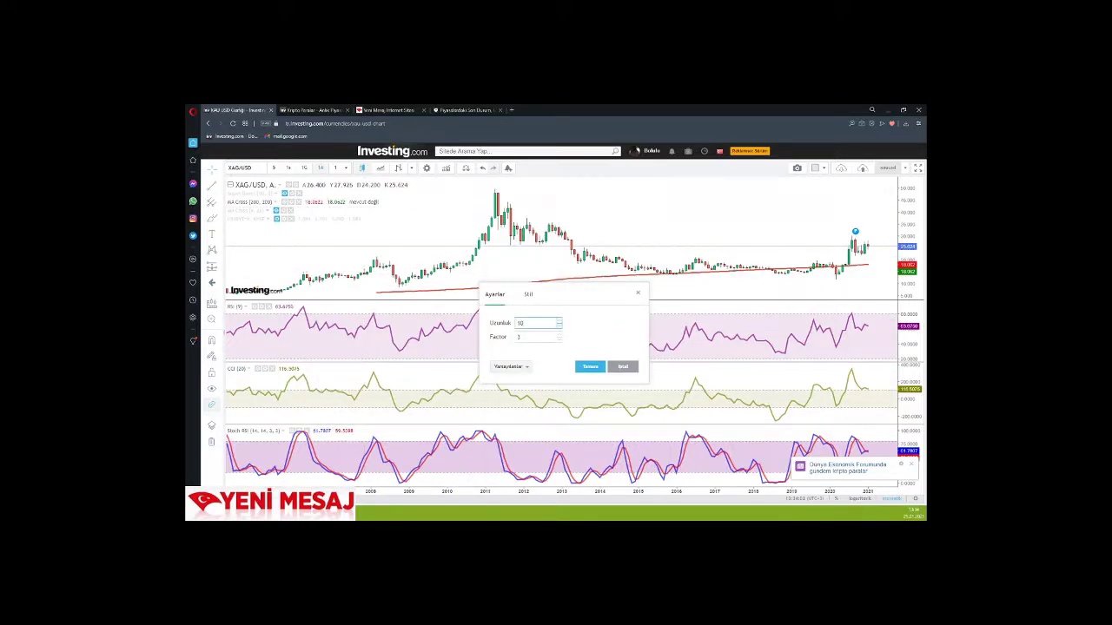
click(527, 294)
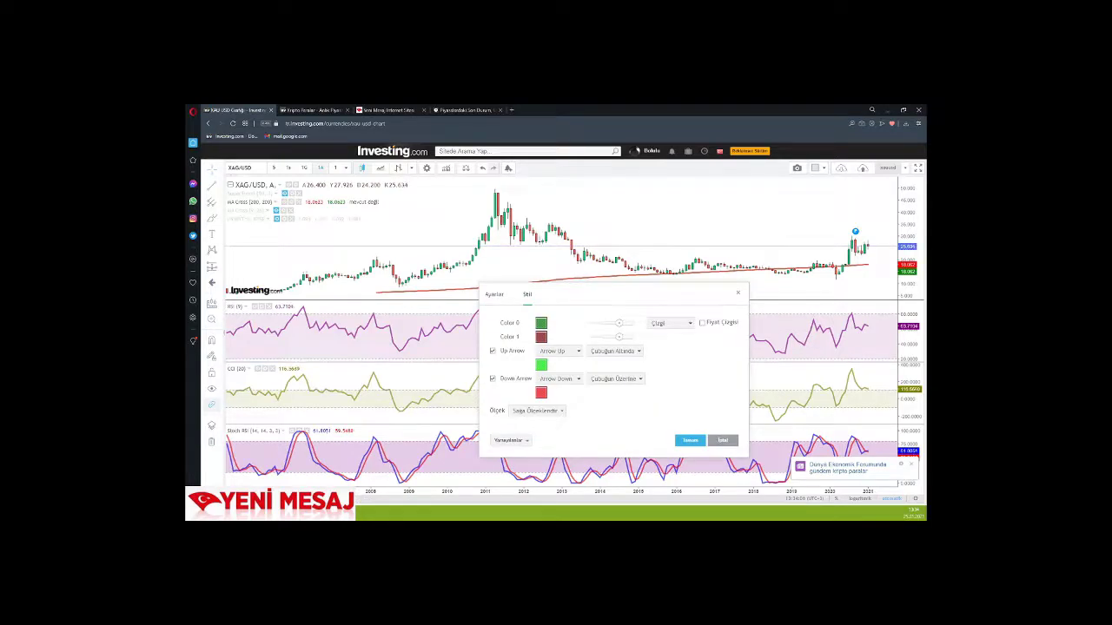
click(722, 440)
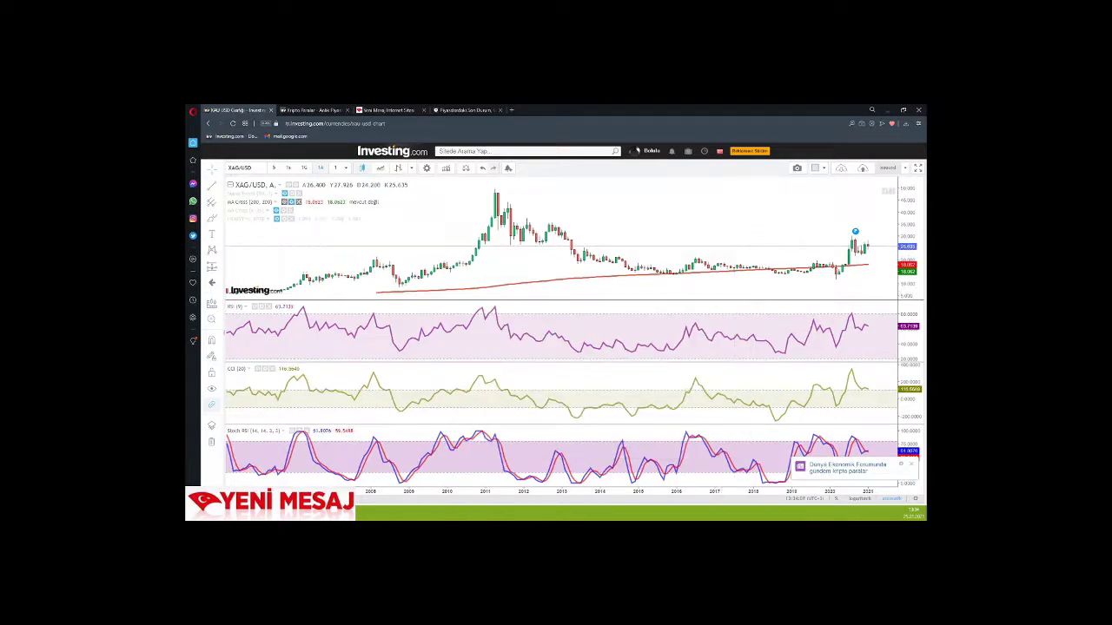
Set the Short length of the MA Cross indicator to 50
click(290, 202)
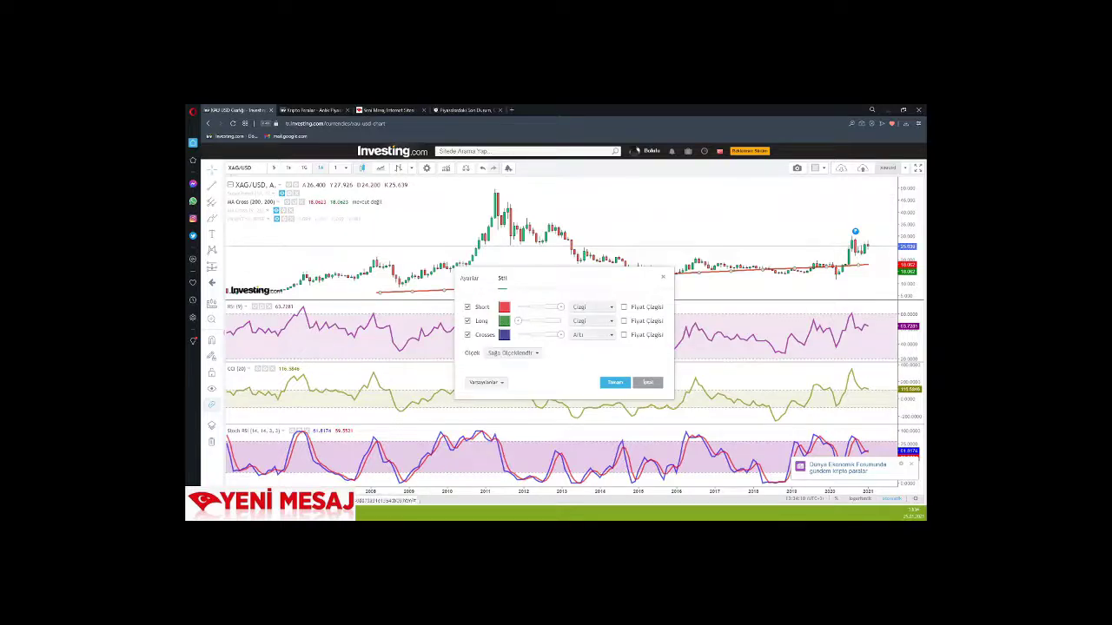
click(469, 278)
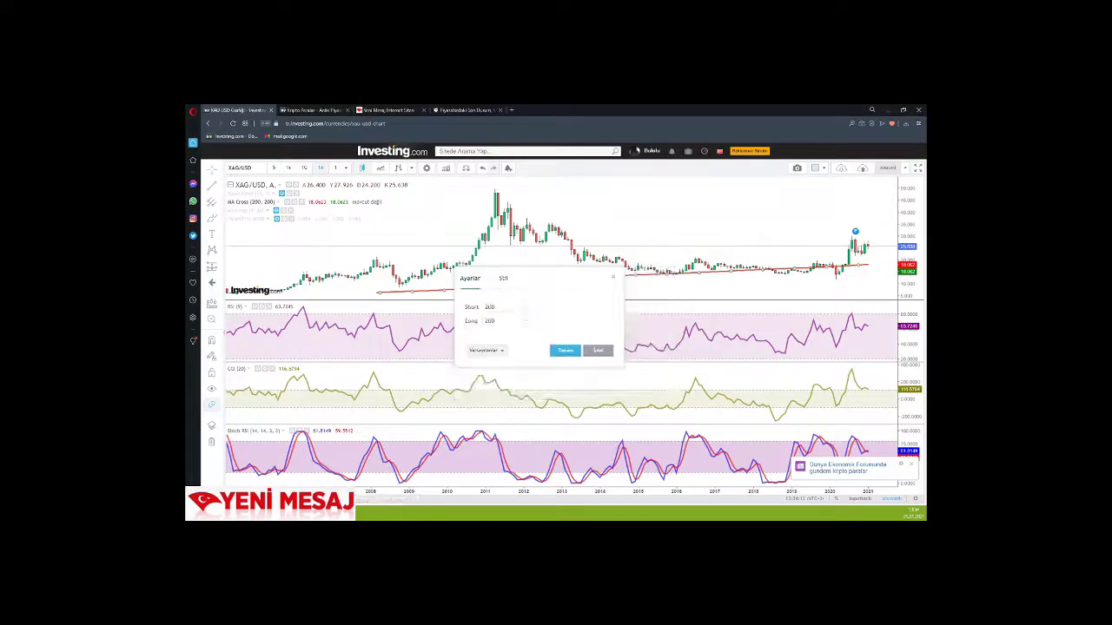
click(502, 307)
key(BackSpace)
key(BackSpace)
key(BackSpace)
text(50)
click(565, 350)
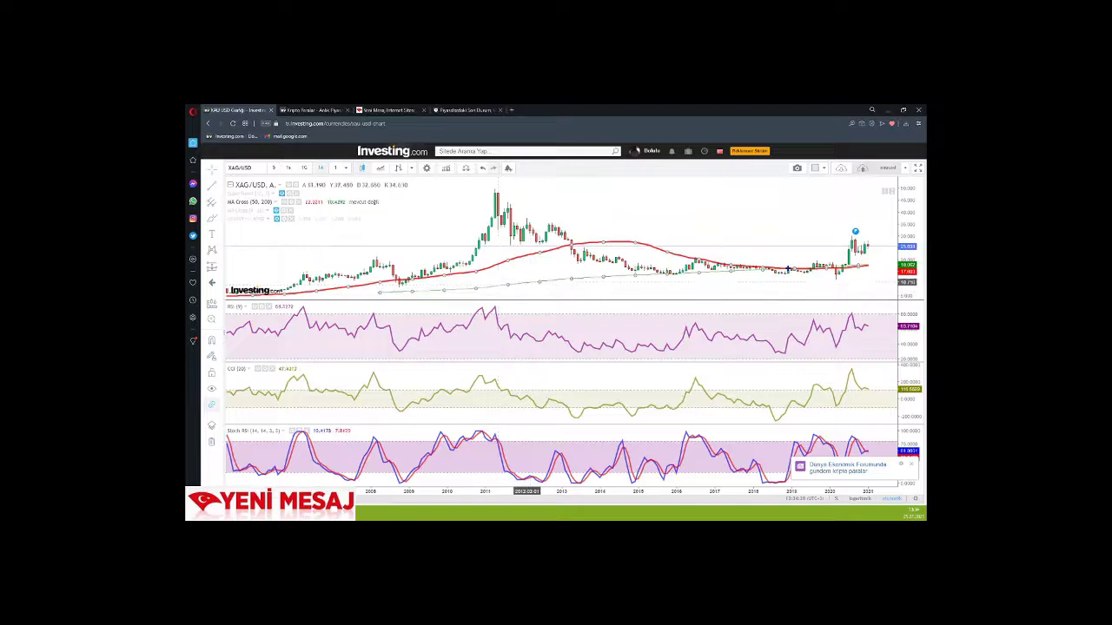
Increase the line thickness of the MA Cross indicator's green Long line to the maximum
double_click(526, 247)
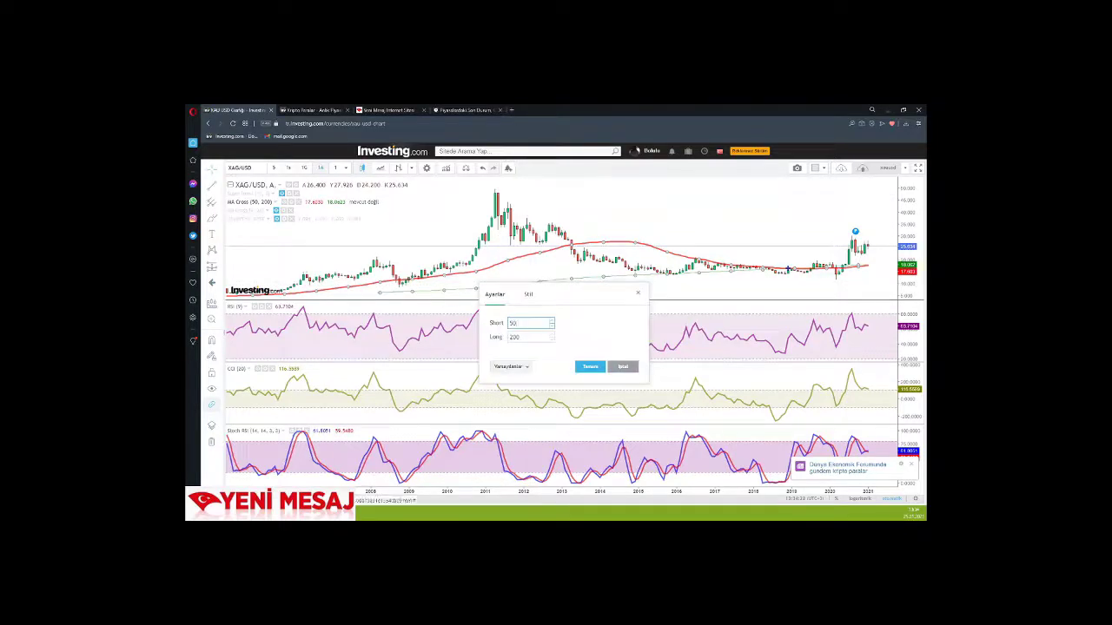
click(528, 294)
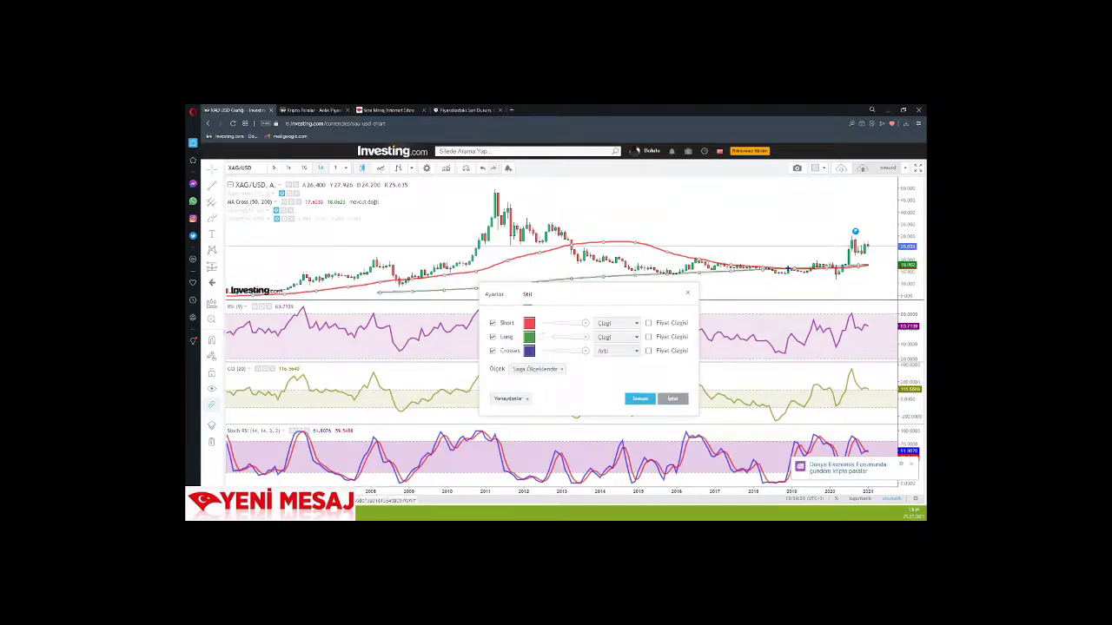
click(639, 398)
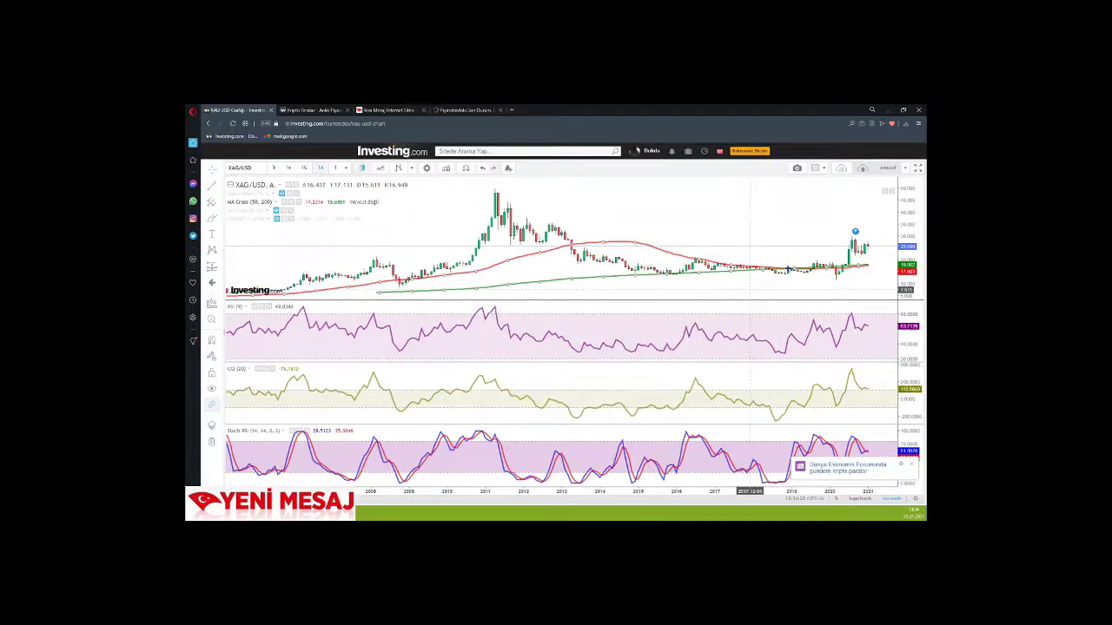
Change the XAG/USD chart interval to one week
scroll(825, 250, up, 2)
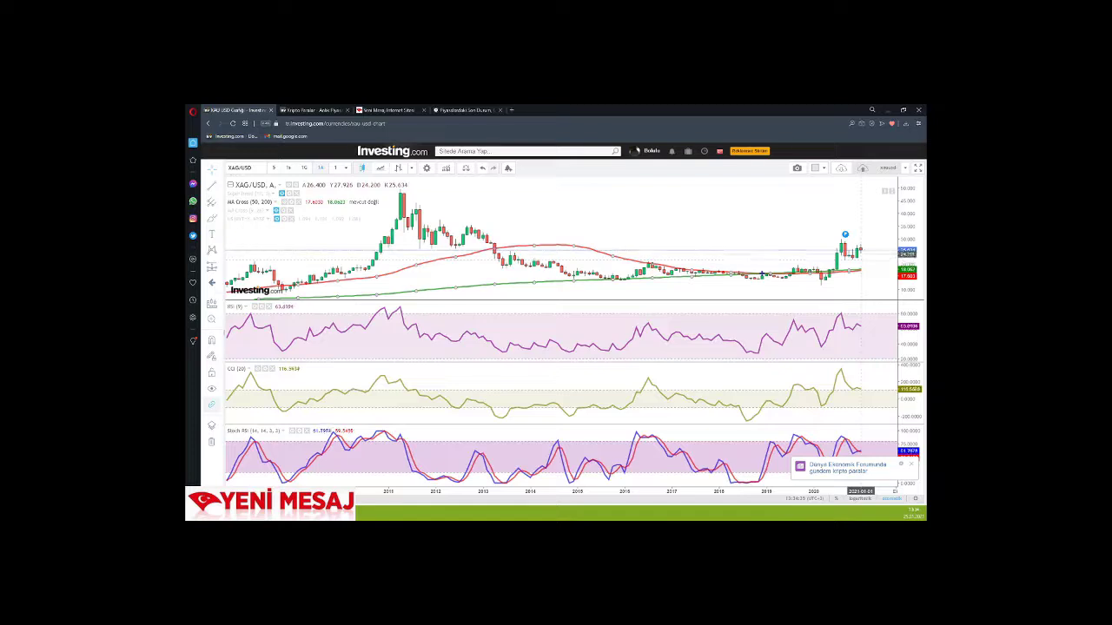
scroll(859, 251, up, 1)
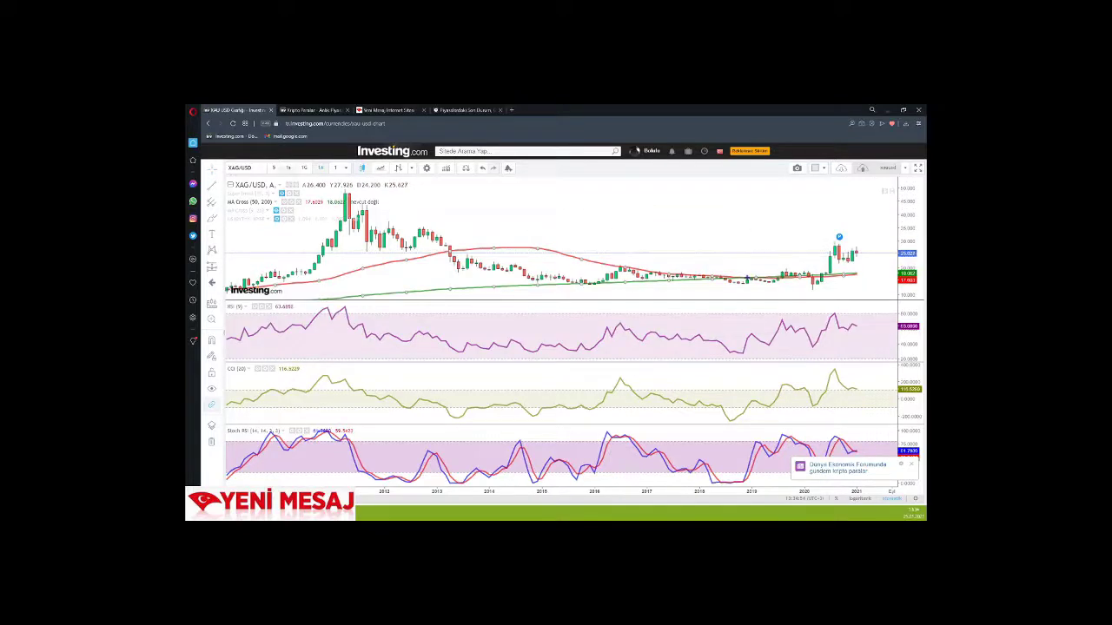
click(336, 167)
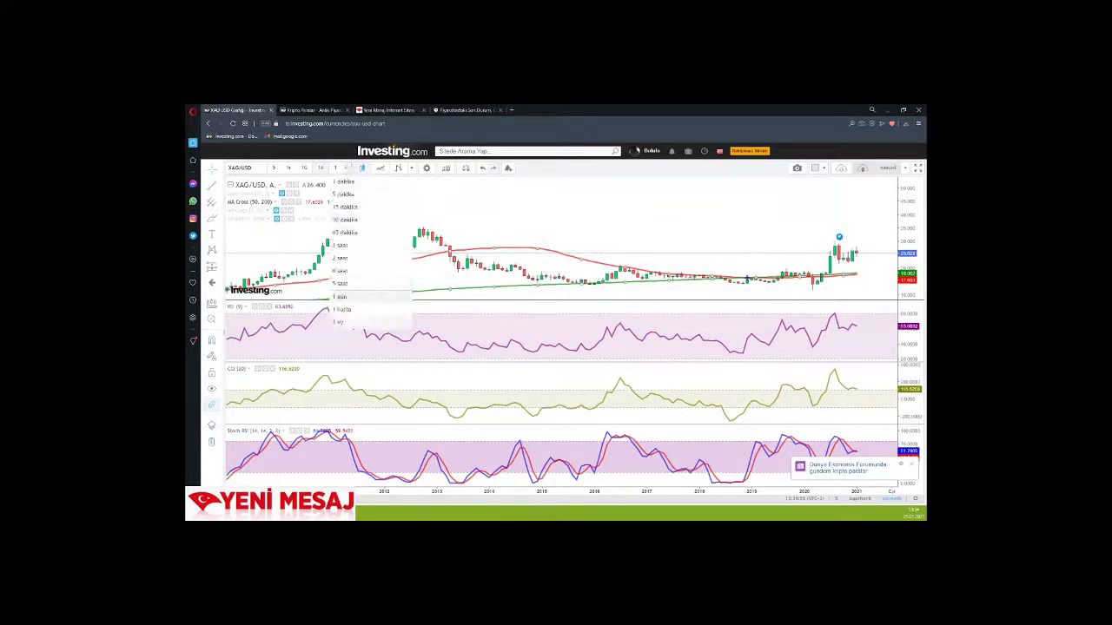
click(342, 309)
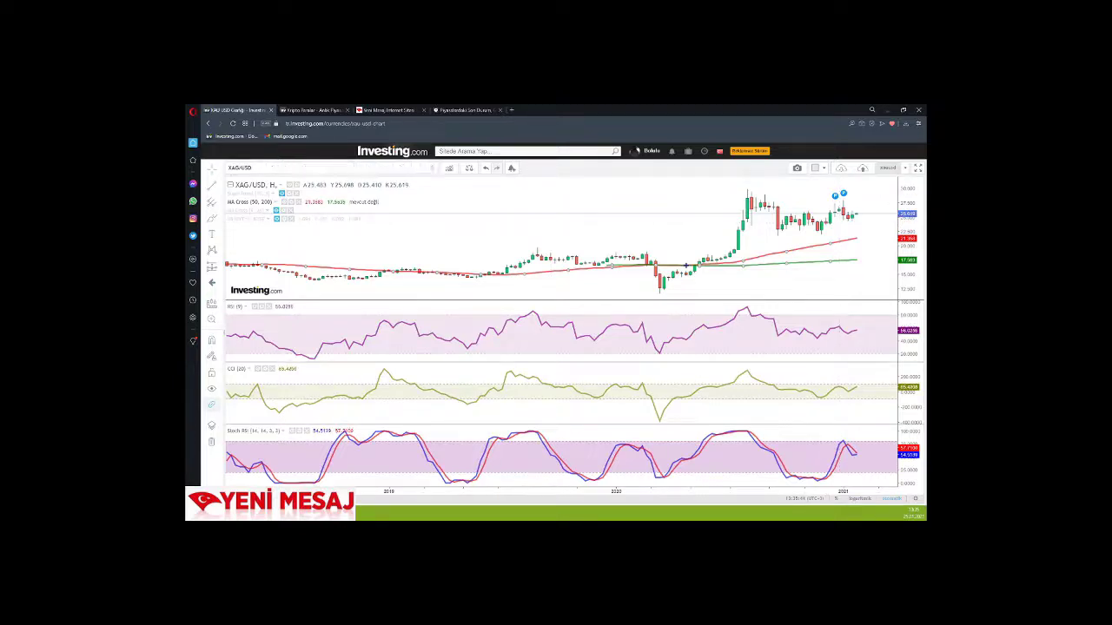
Load the XPT/USD symbol in the chart and draw a ray from the November 2020 low under the rise to January 2021
text(XPT)
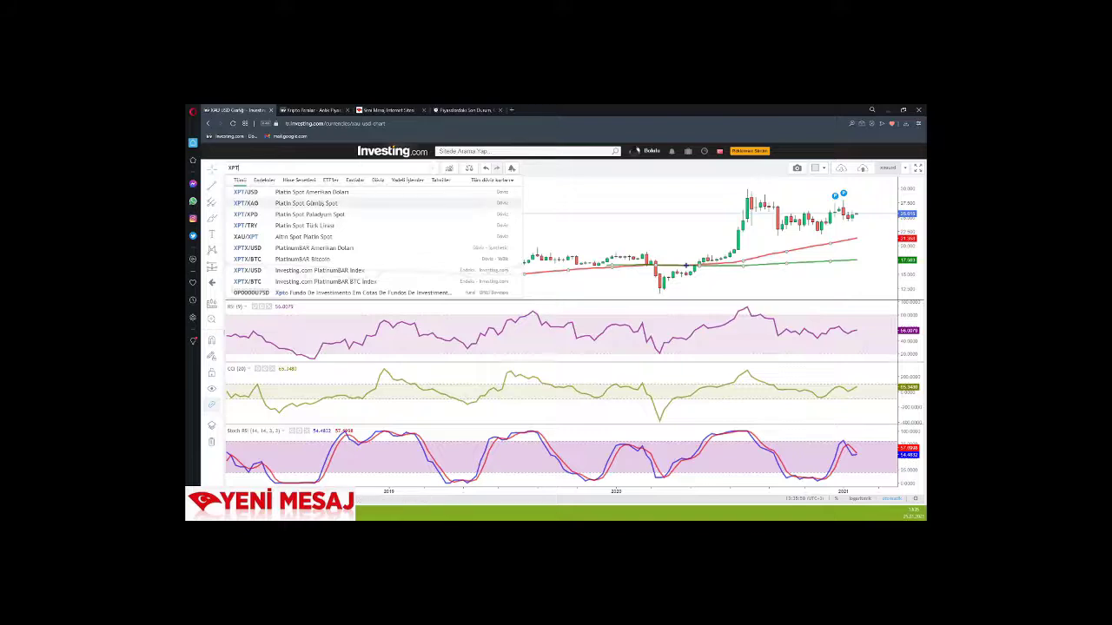
key(Return)
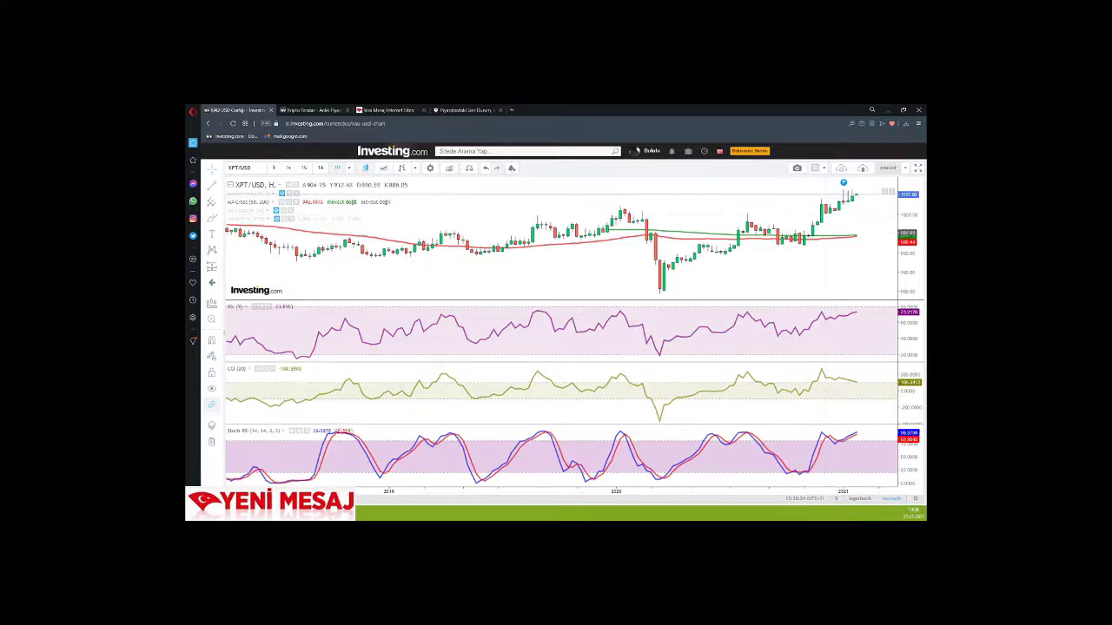
click(216, 175)
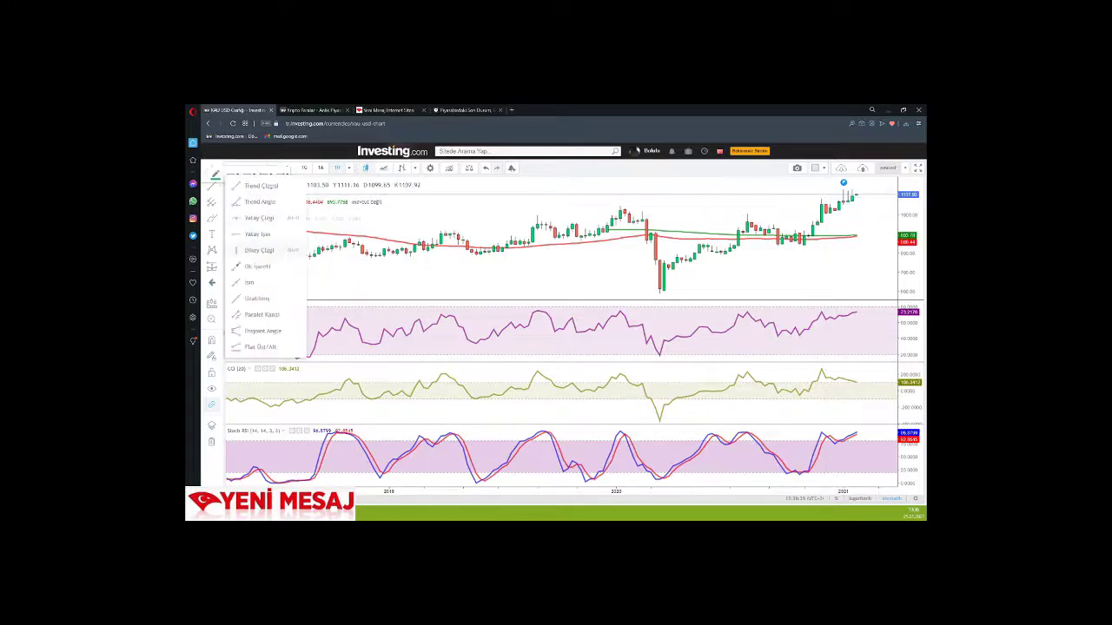
click(251, 282)
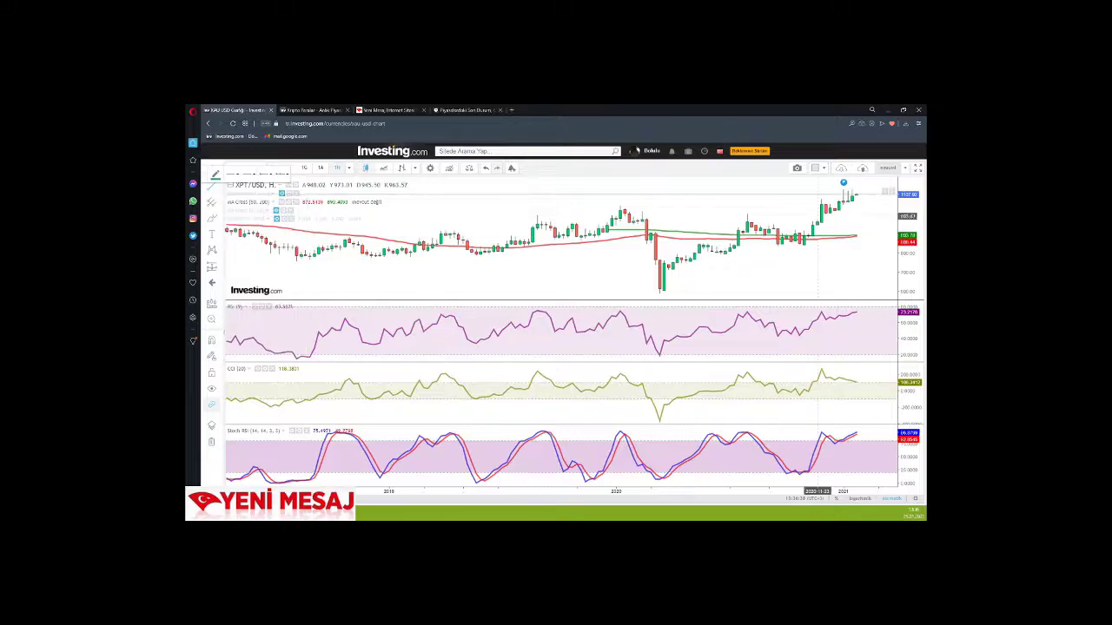
click(808, 243)
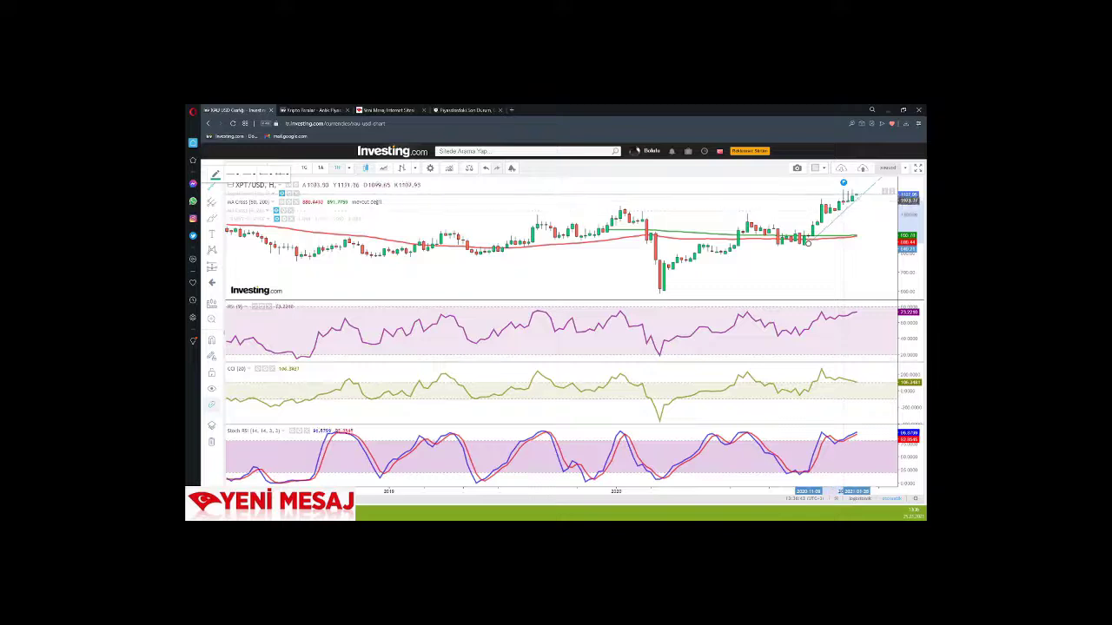
click(856, 199)
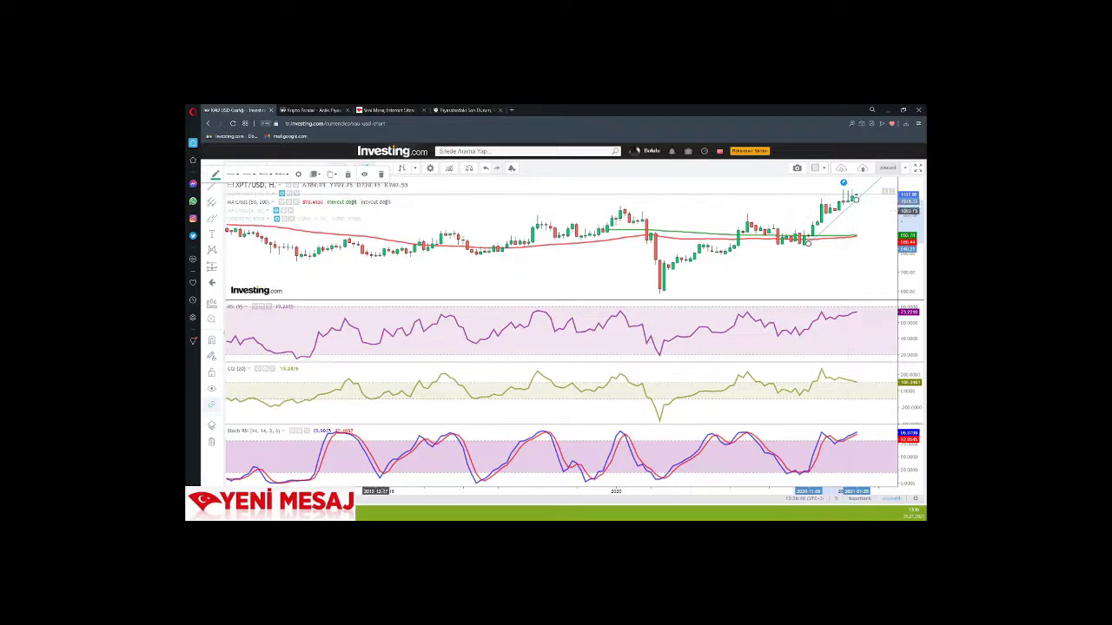
click(476, 261)
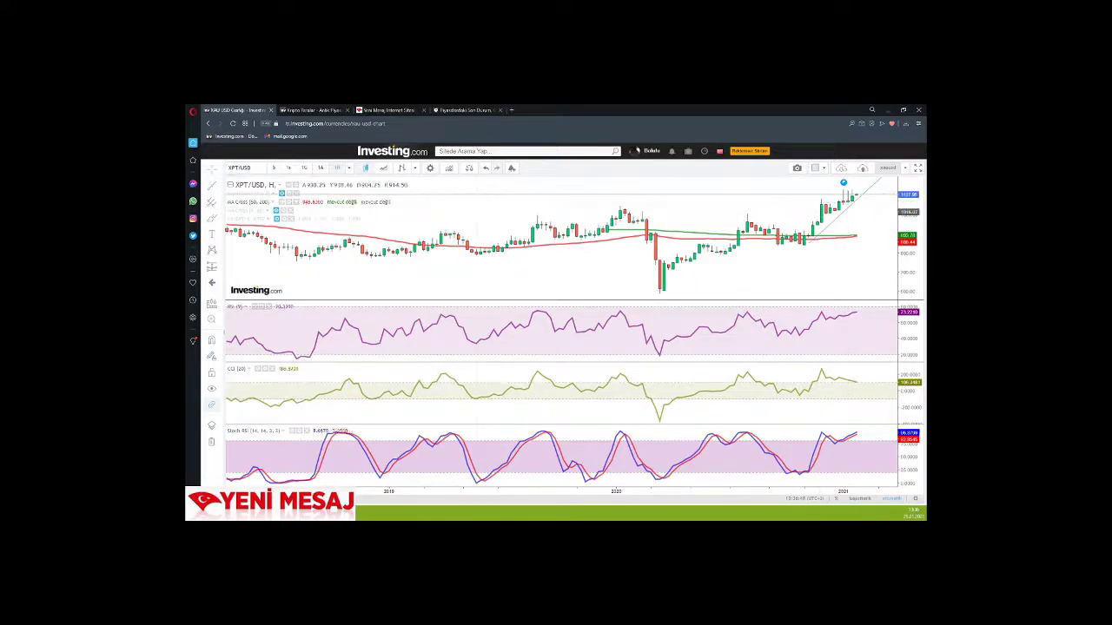
Draw a Fib retracement over the late-2020 to January 2021 rise, with its zero level moved up to about 1129
click(211, 201)
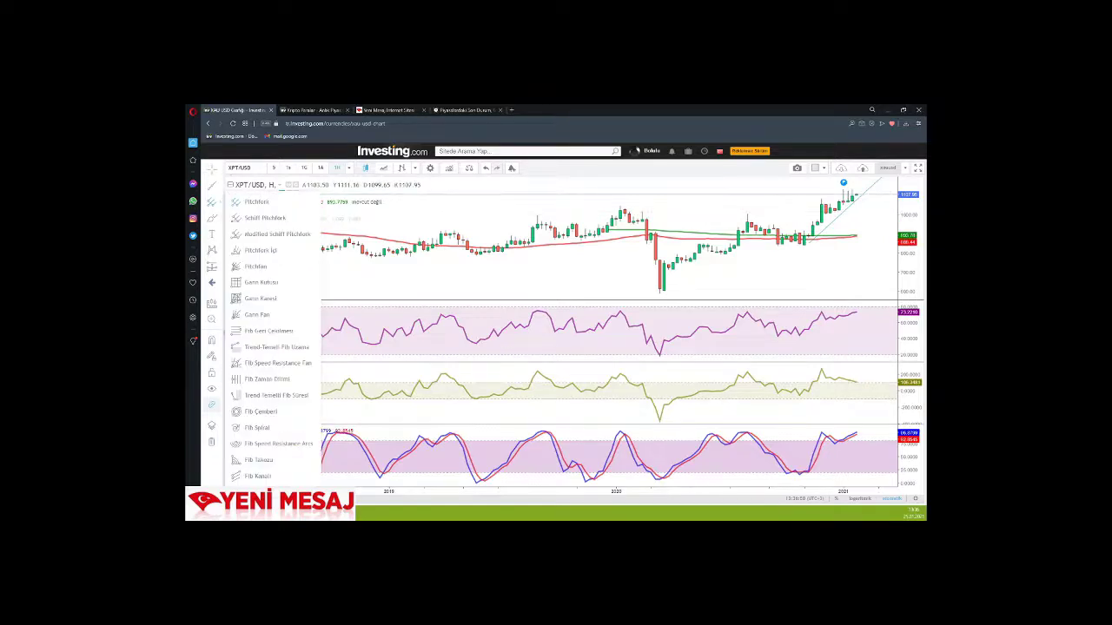
click(268, 331)
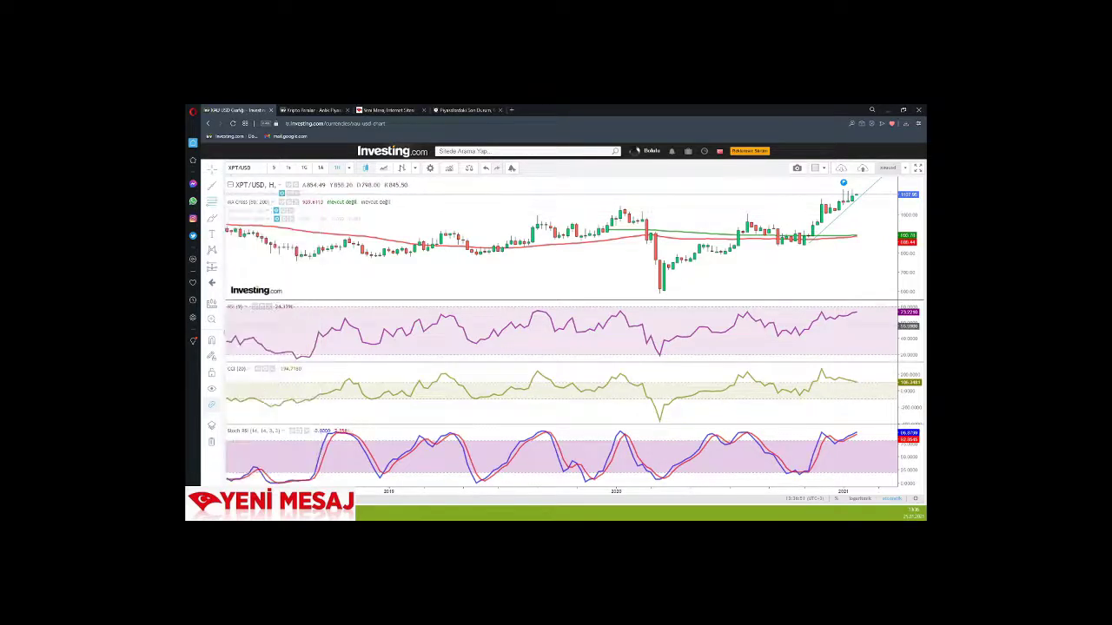
click(821, 189)
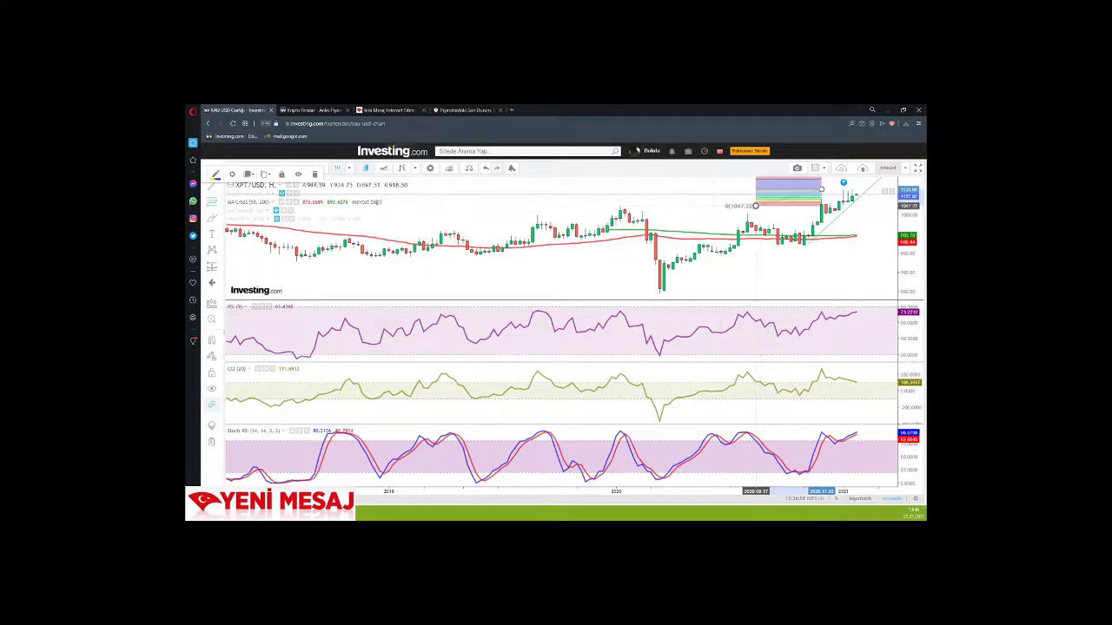
click(755, 206)
drag(754, 205, 795, 191)
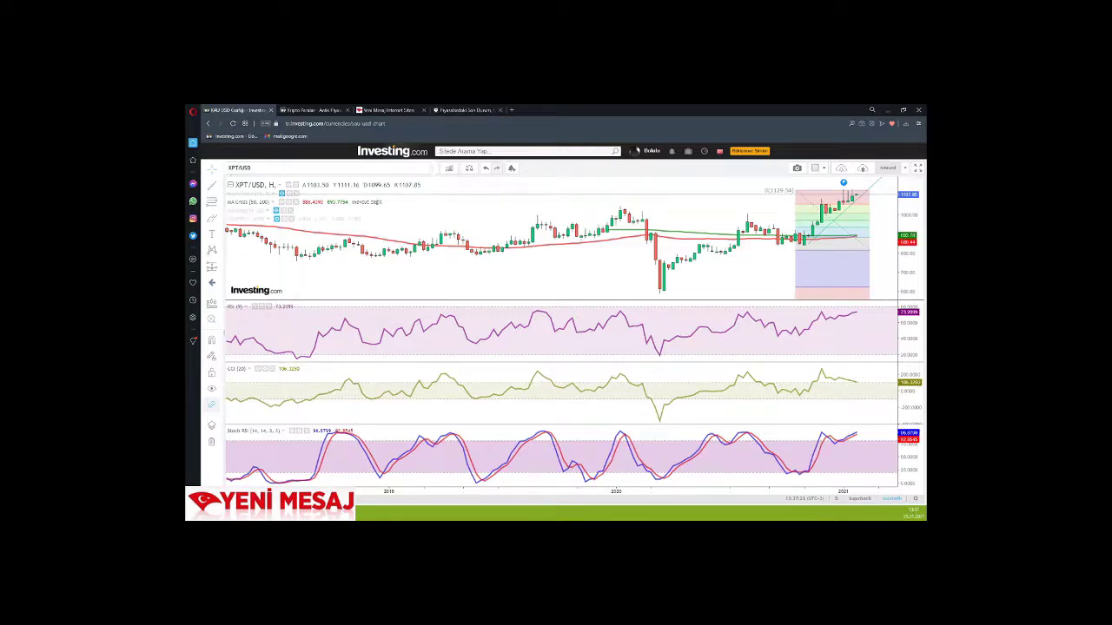
Look up palladium by trying XPD as the chart symbol and searching the site for "pallad"
text(XPD)
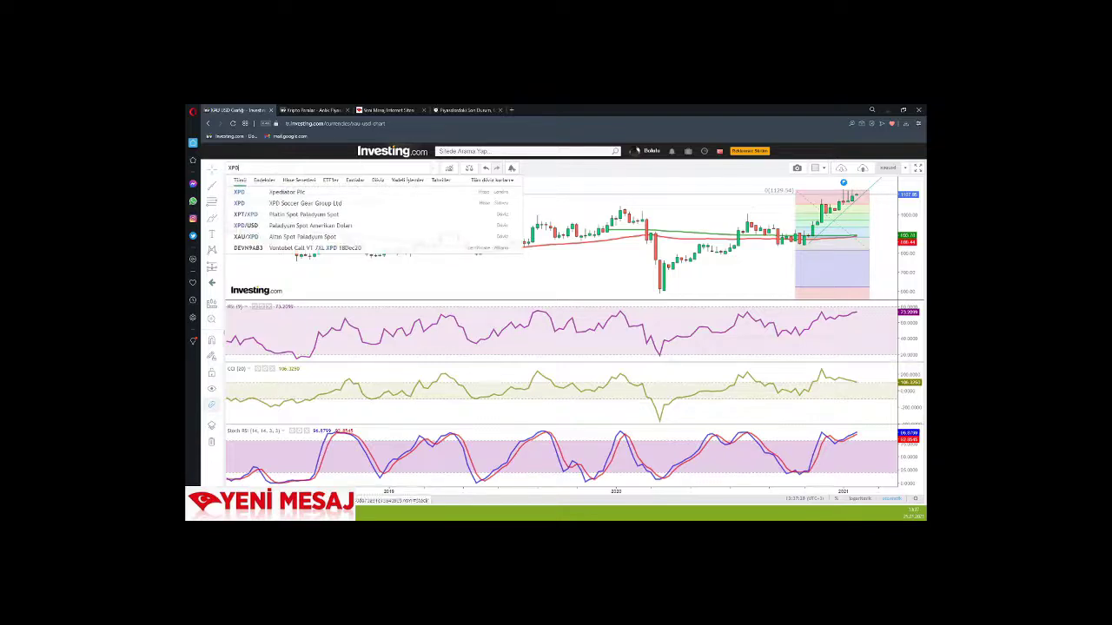
key(Return)
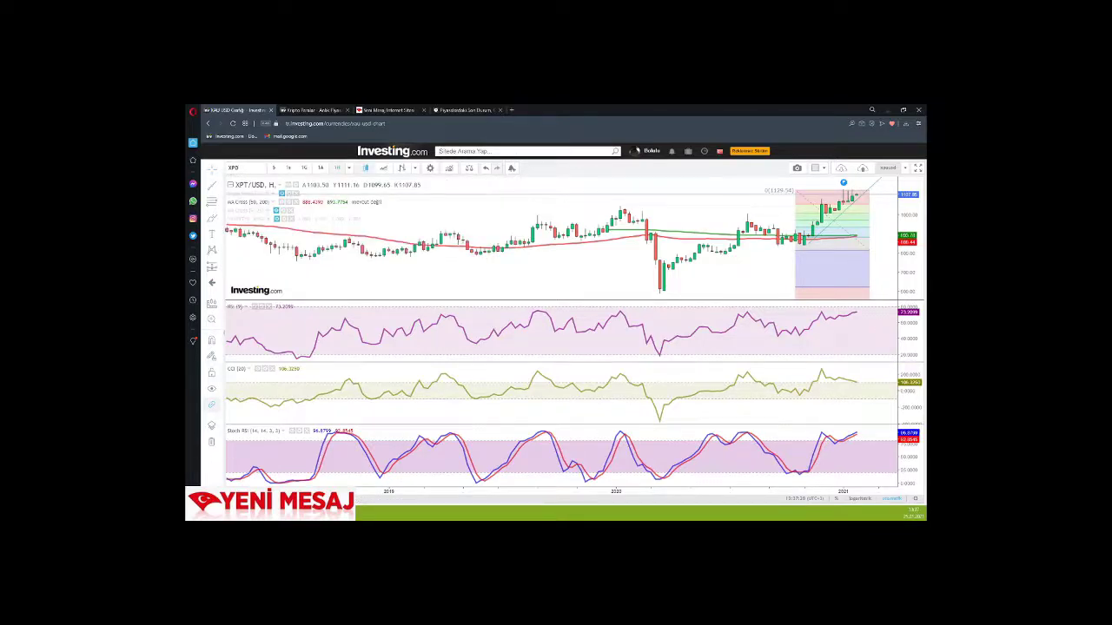
click(521, 151)
text(palladi)
key(Return)
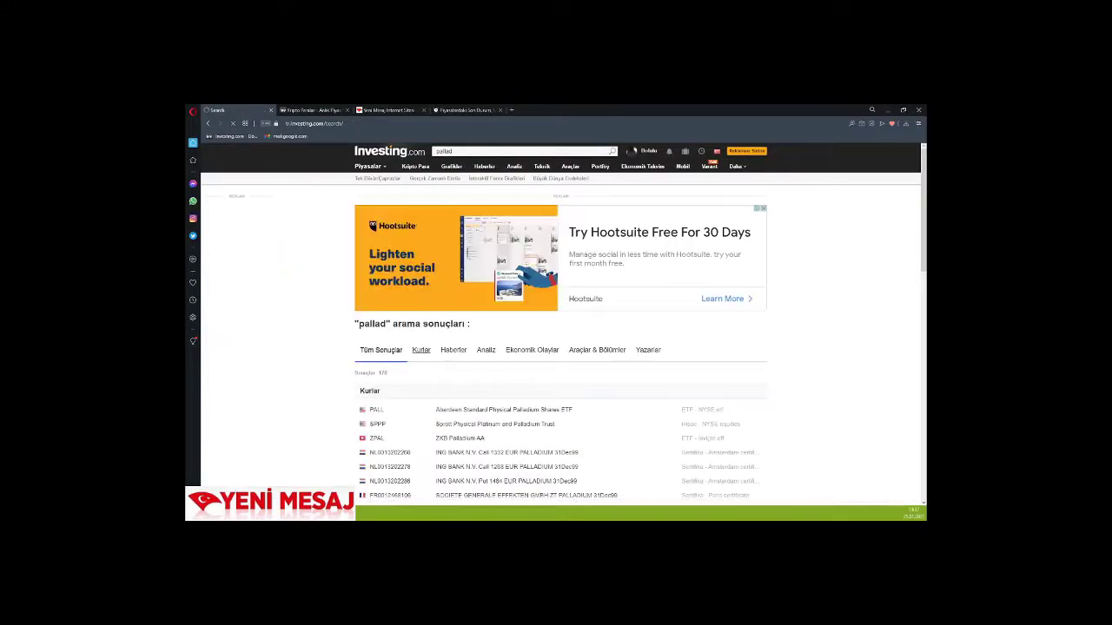
scroll(560, 330, down, 3)
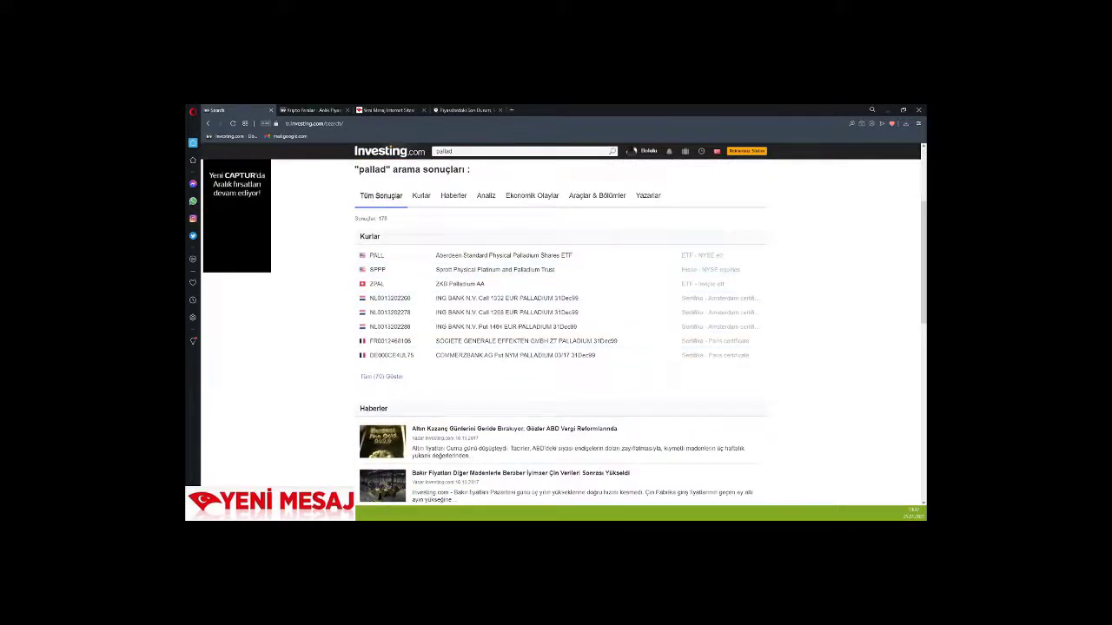
Refine the site search to "palladium usd"
click(444, 151)
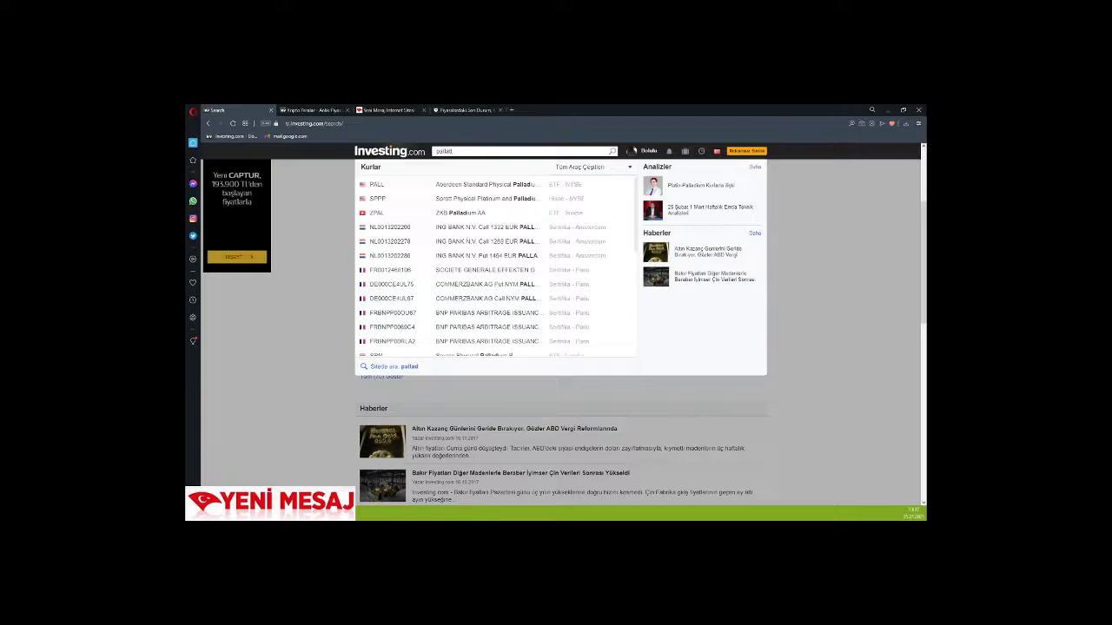
text(ım)
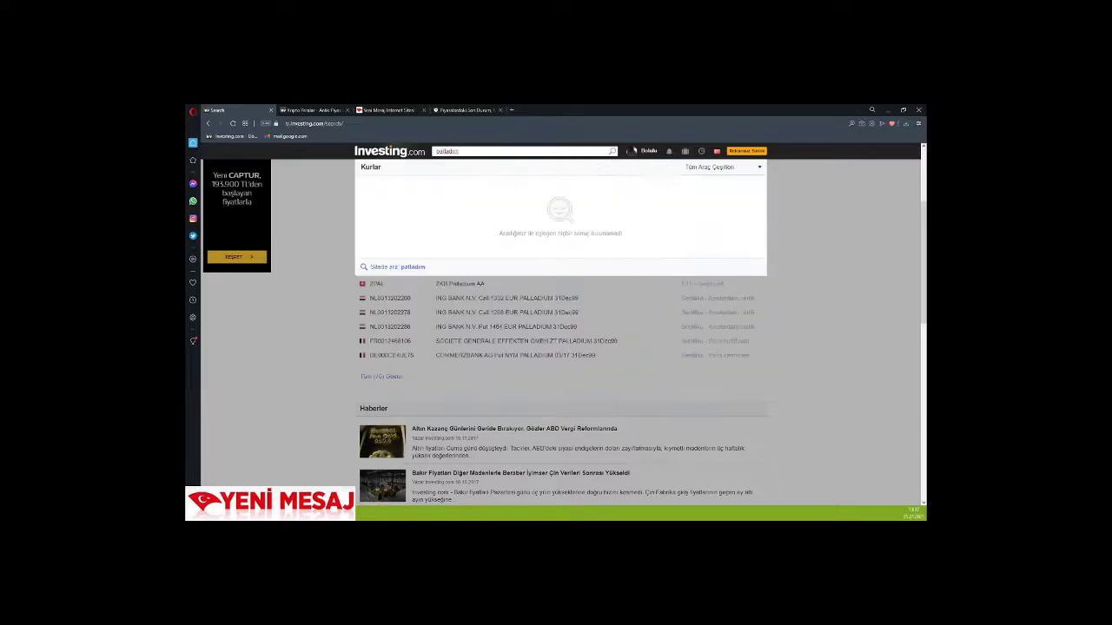
text( usd)
click(452, 151)
key(BackSpace)
text(i)
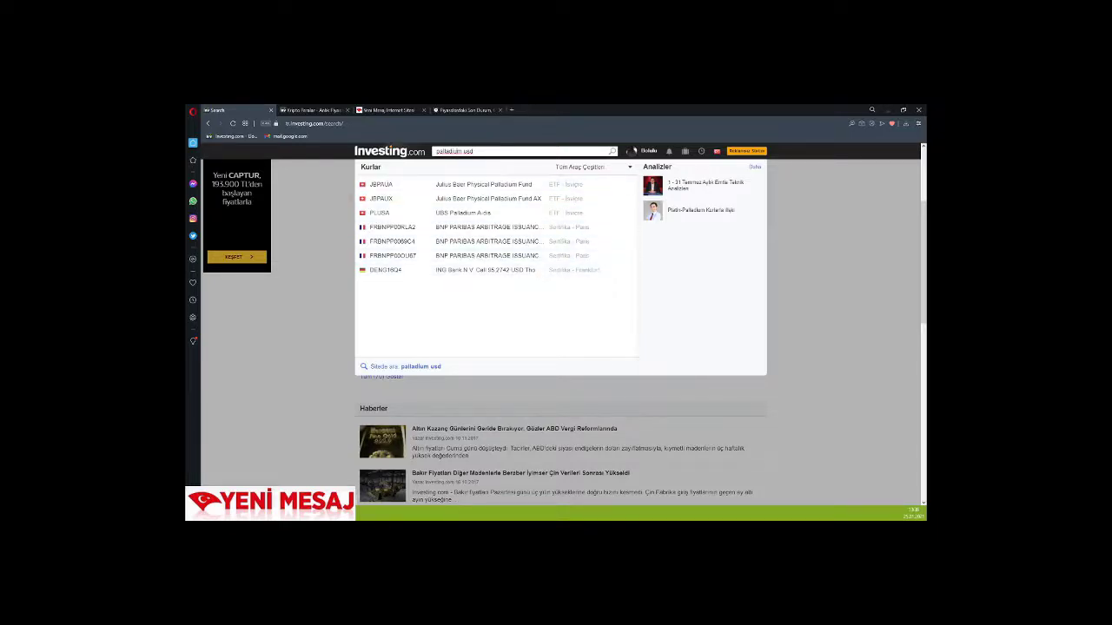
Leave the palladium search and return to the XAU/USD chart page
key(ctrl+shift+Left)
key(ctrl+shift+Left)
key(Right)
key(ctrl+shift+Left)
key(ctrl+shift+Left)
key(Escape)
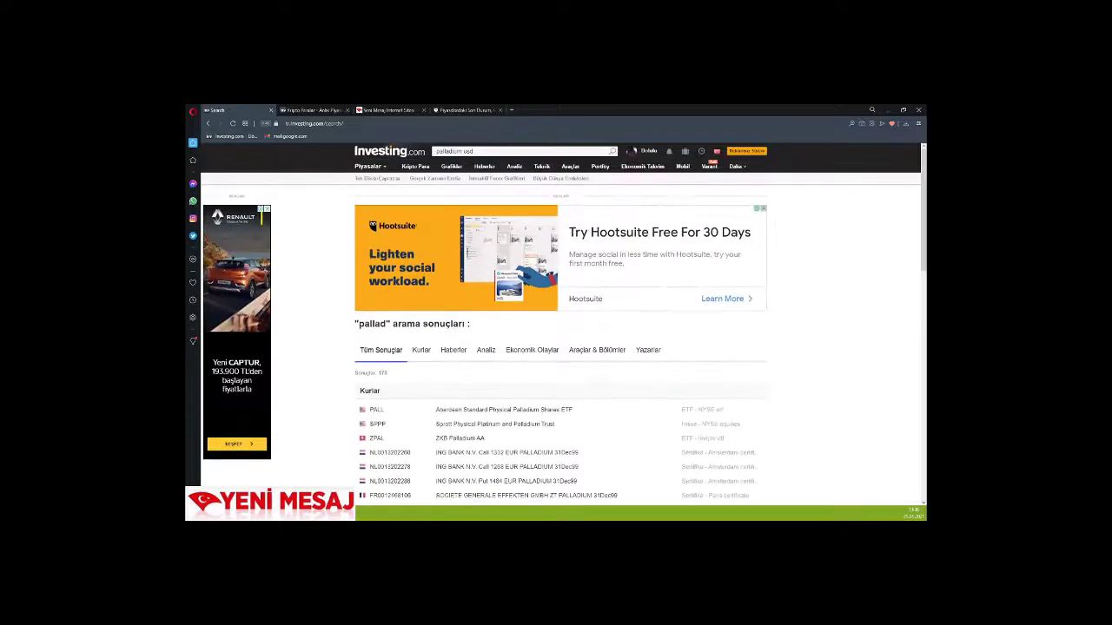
key(Return)
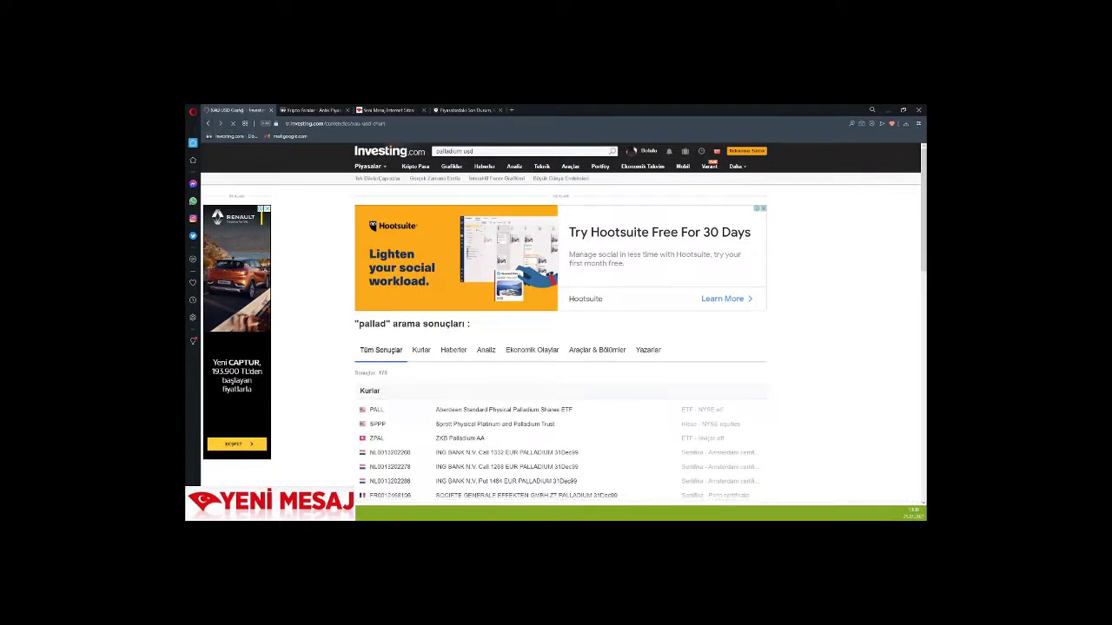
Open the Brent Petrol futures chart from the commodities list on the XAU/USD page and expand it to full size
scroll(556, 347, down, 5)
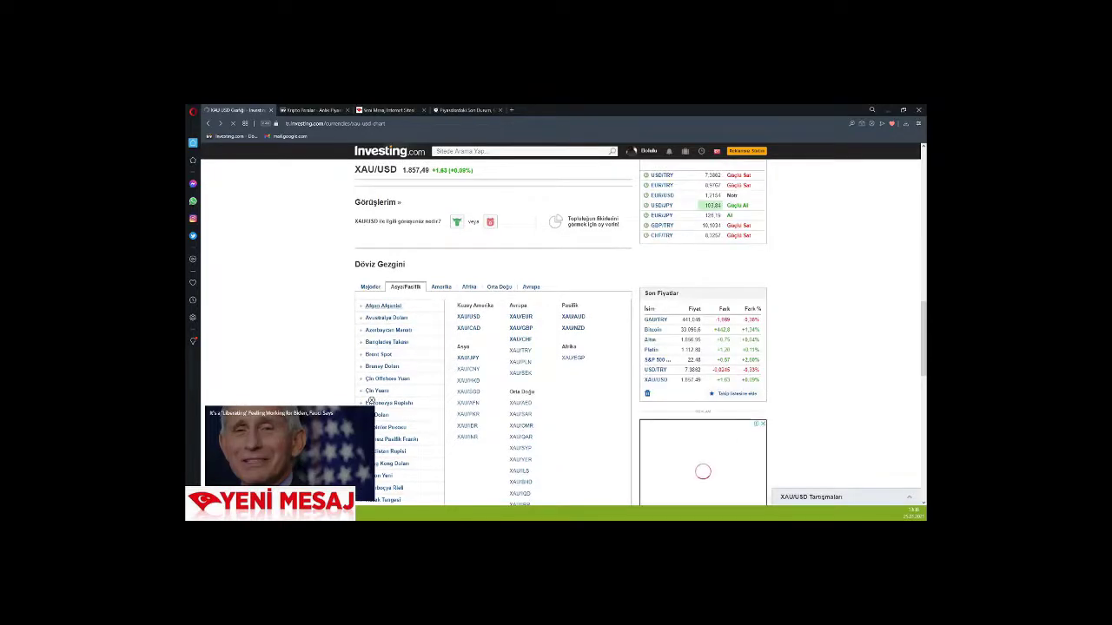
scroll(556, 330, up, 3)
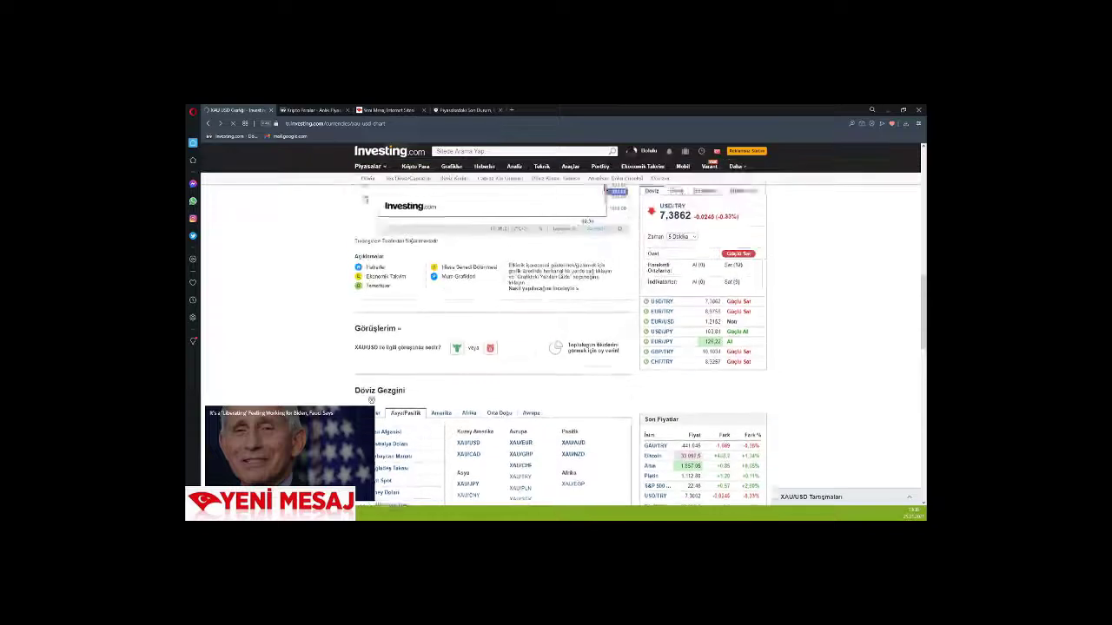
scroll(556, 330, up, 1)
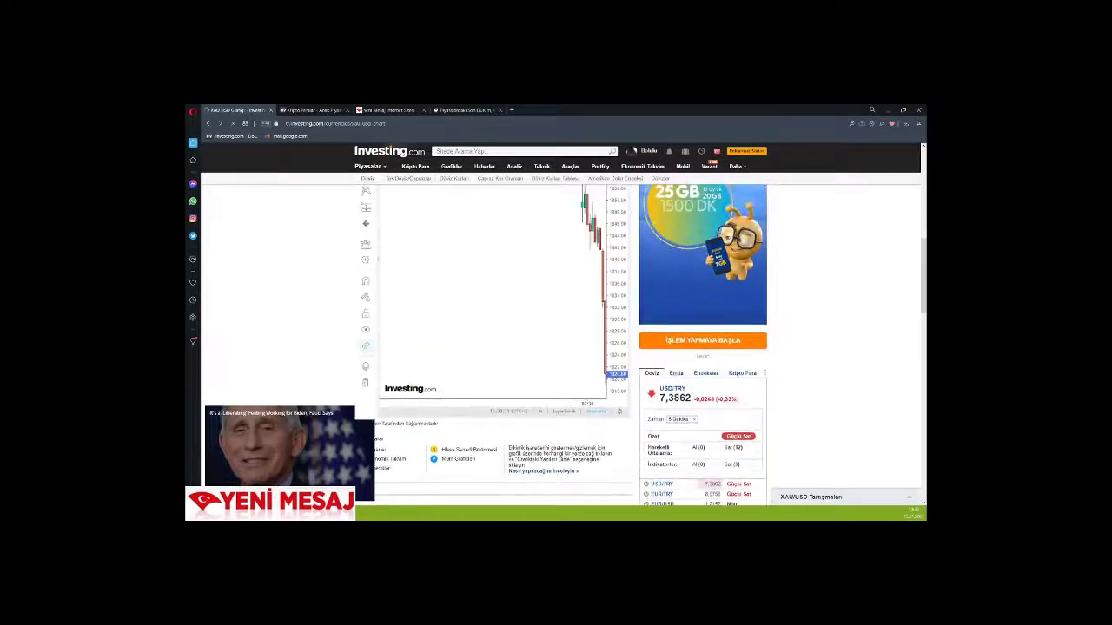
scroll(371, 399, down, 2)
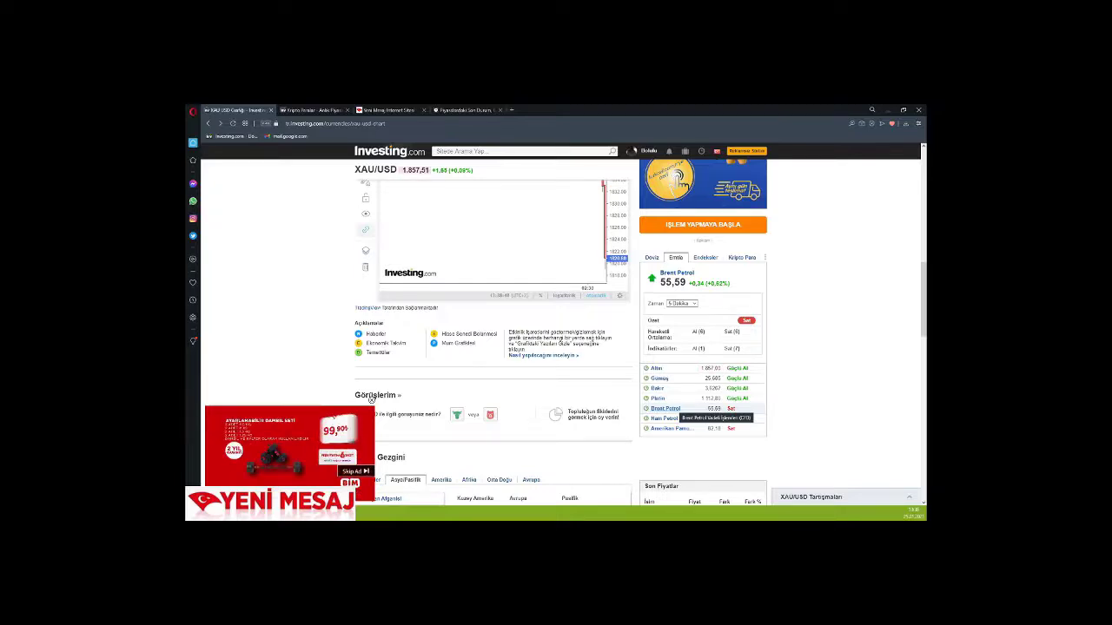
click(669, 408)
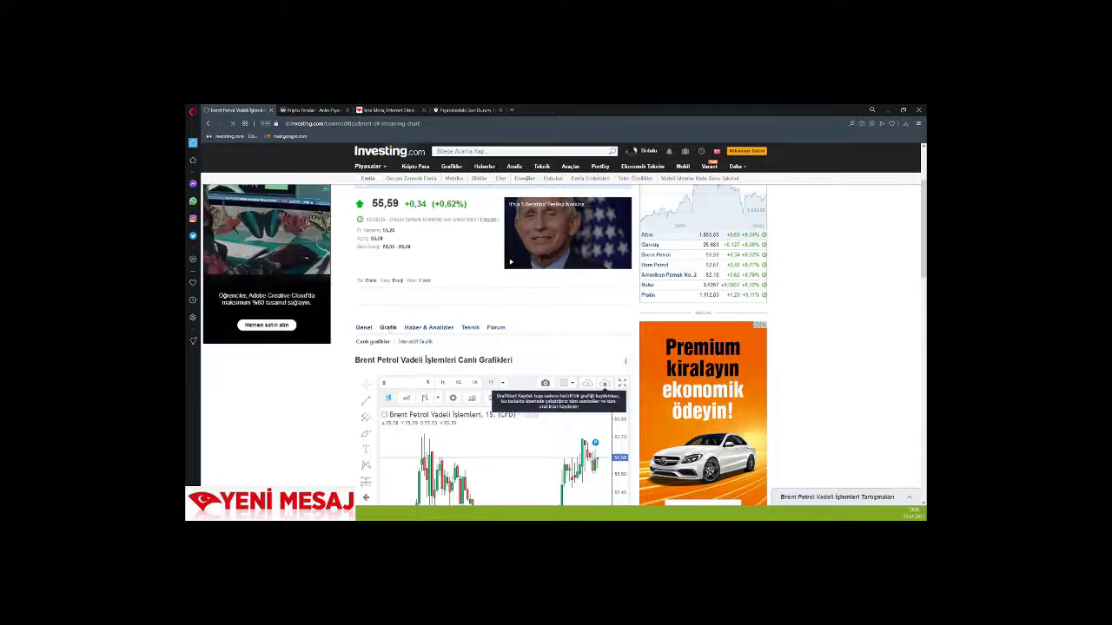
click(622, 382)
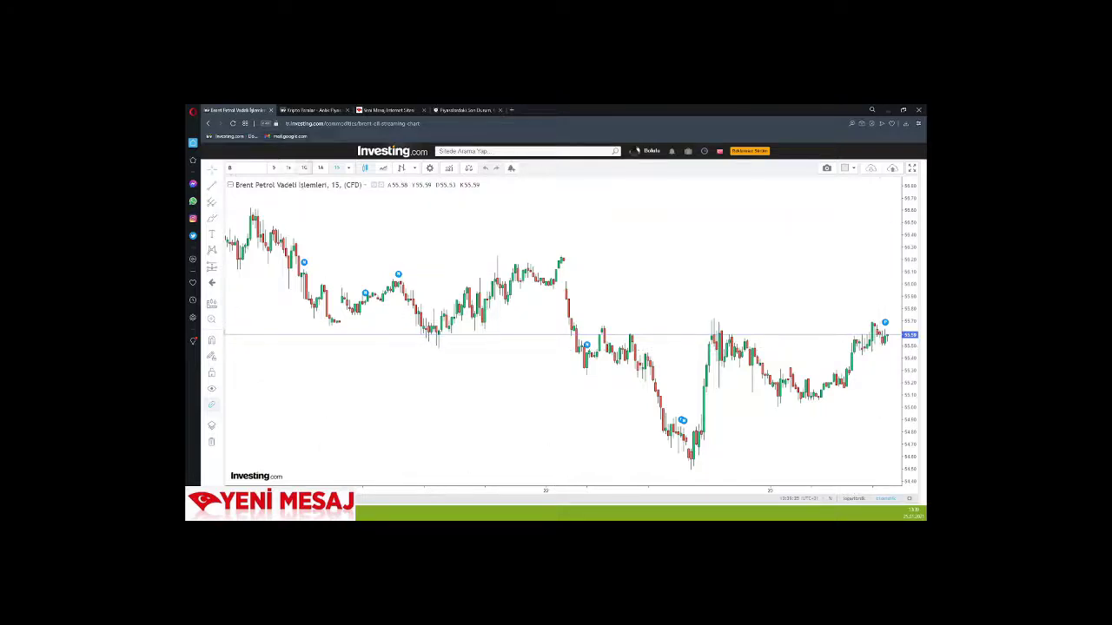
Set the Brent Petrol chart to a daily interval and examine the recent candles up close
click(320, 168)
scroll(870, 298, up, 3)
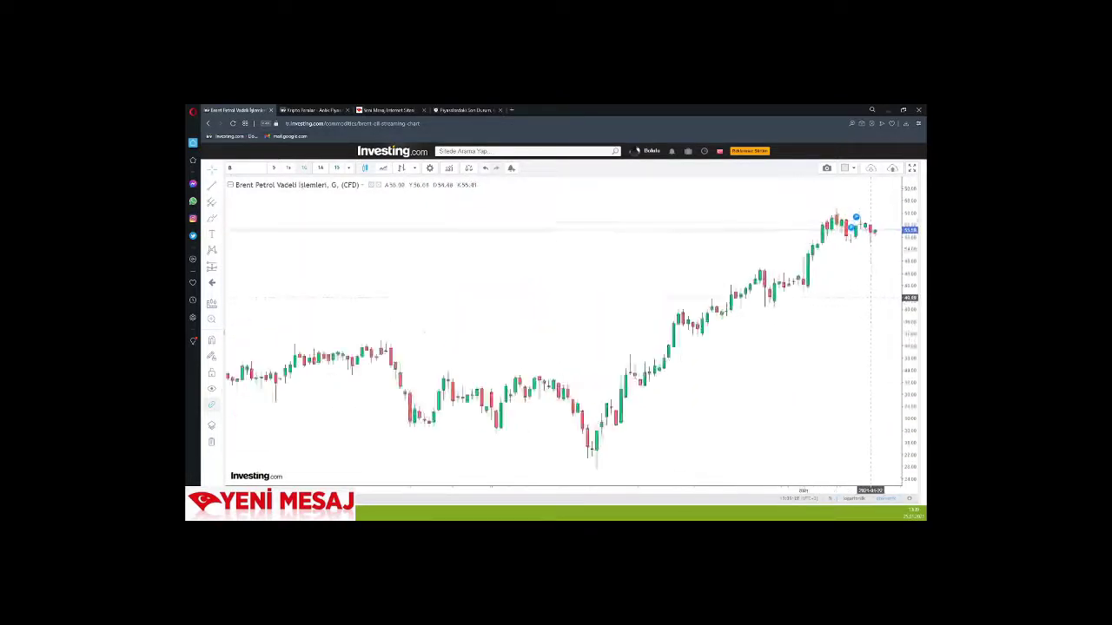
scroll(871, 298, up, 3)
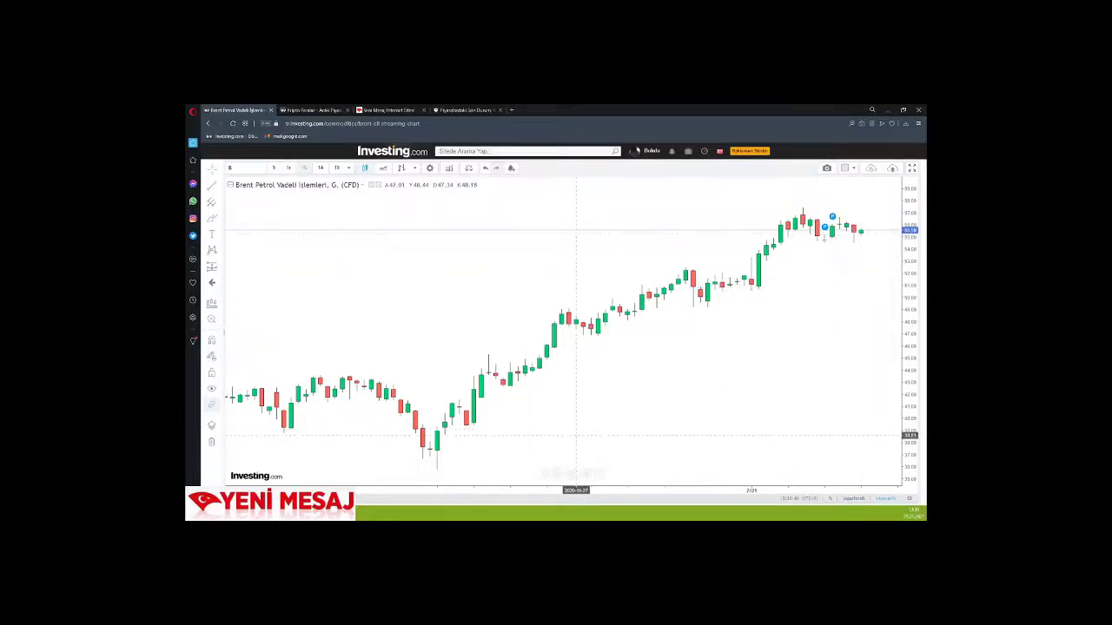
Set the Brent Petrol chart to a monthly interval and draw a rising trend line from the April 2020 low past January 2021
click(320, 167)
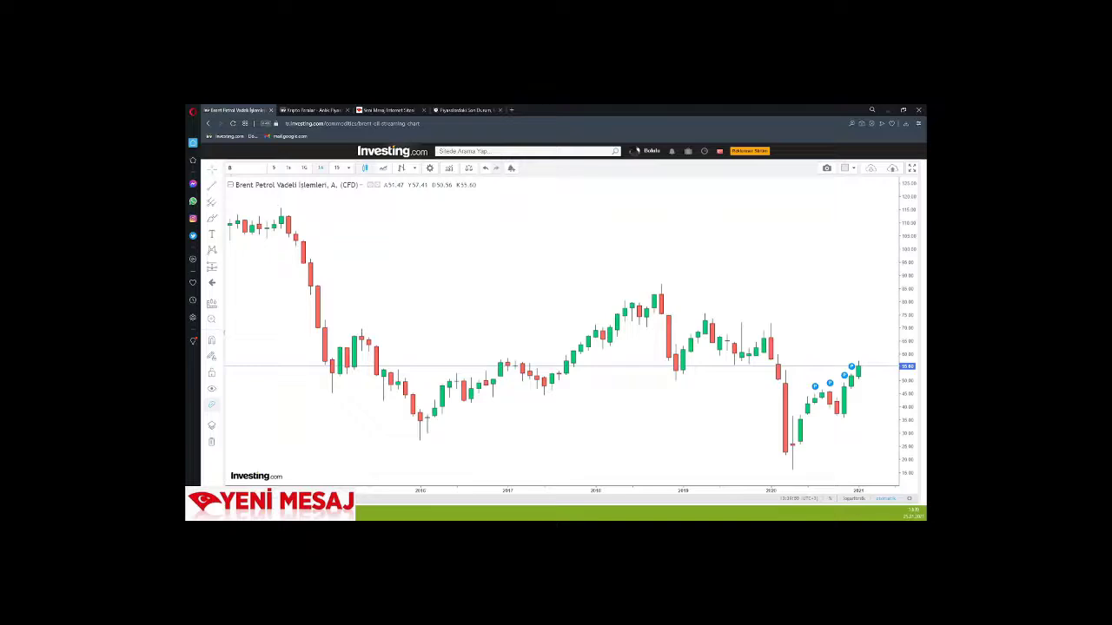
click(792, 469)
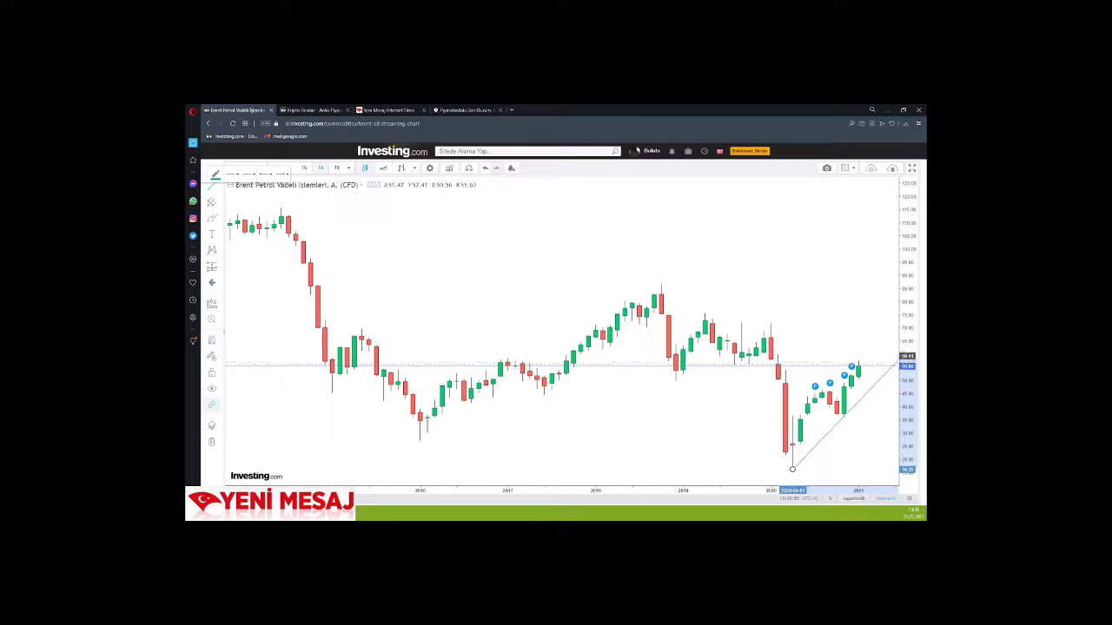
click(895, 358)
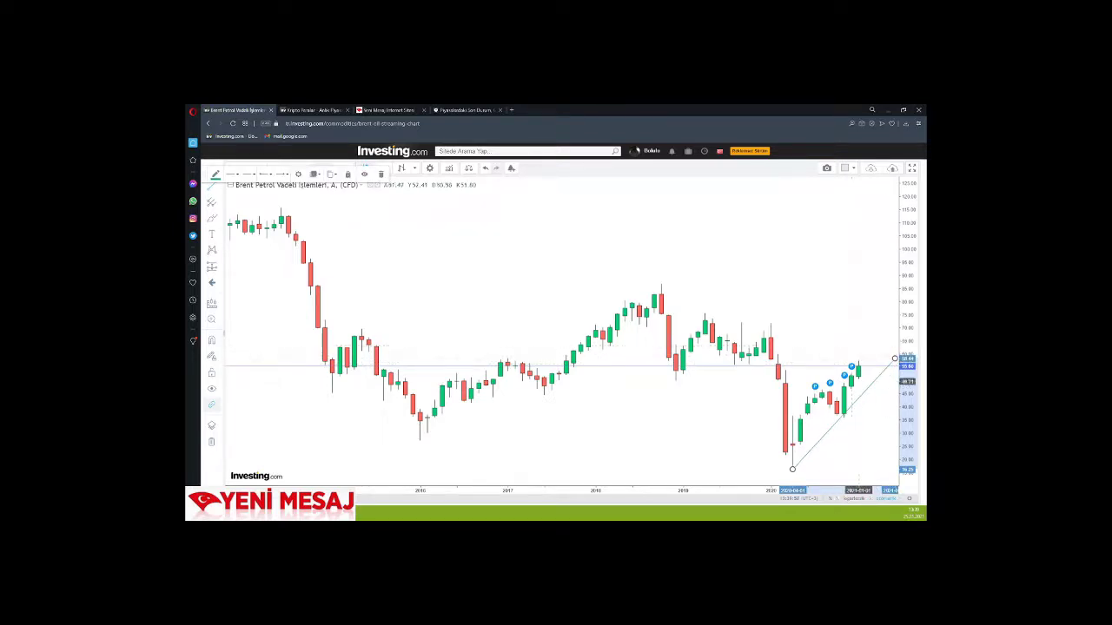